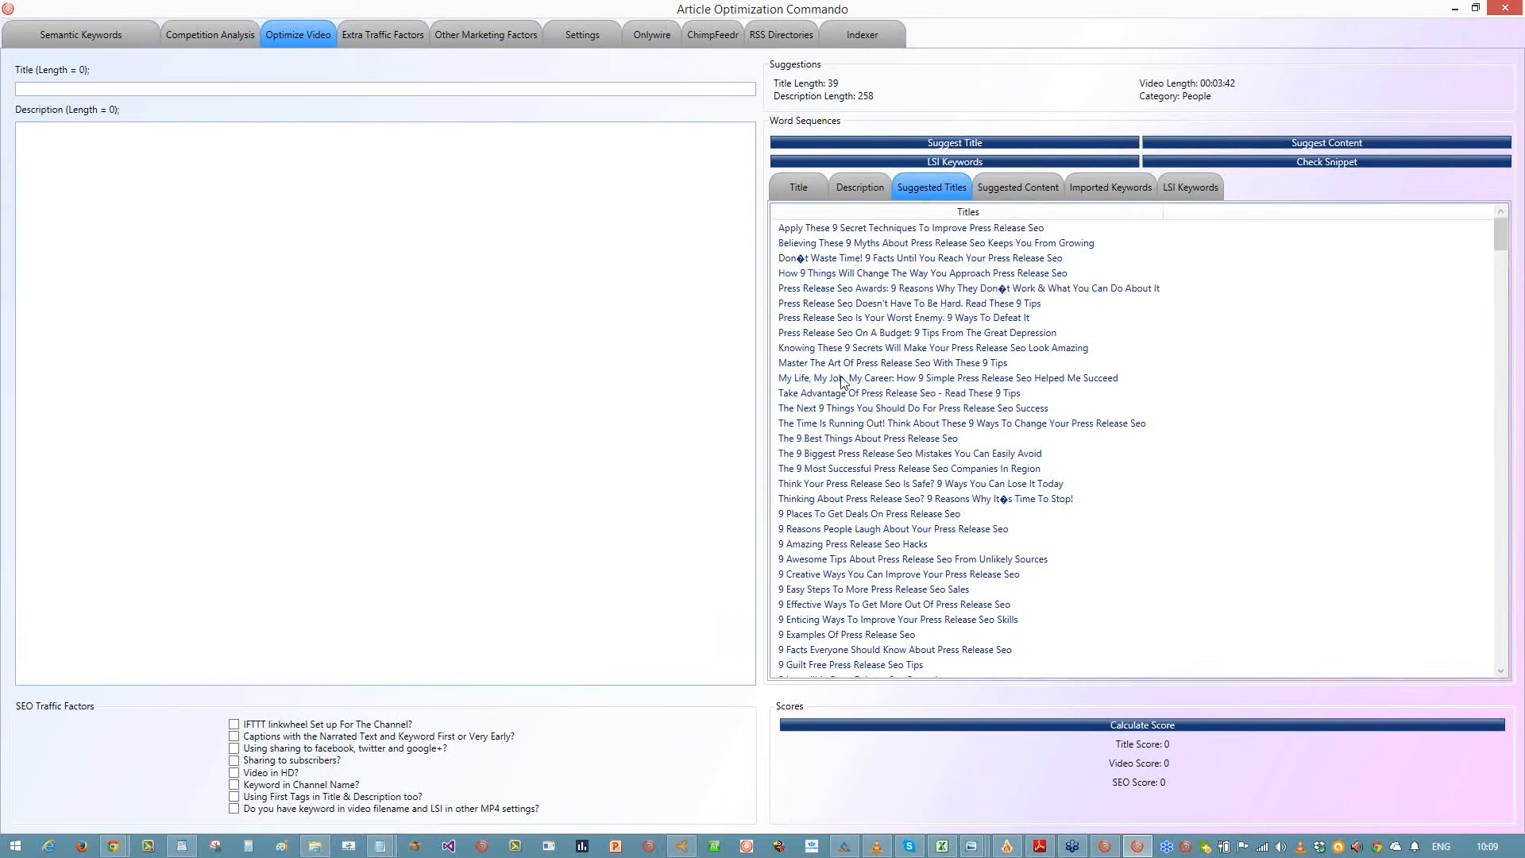
Use the suggested title "Apply These 9 Secret Techniques To Improve Press Release Seo" as the video title.
left_click(802, 143)
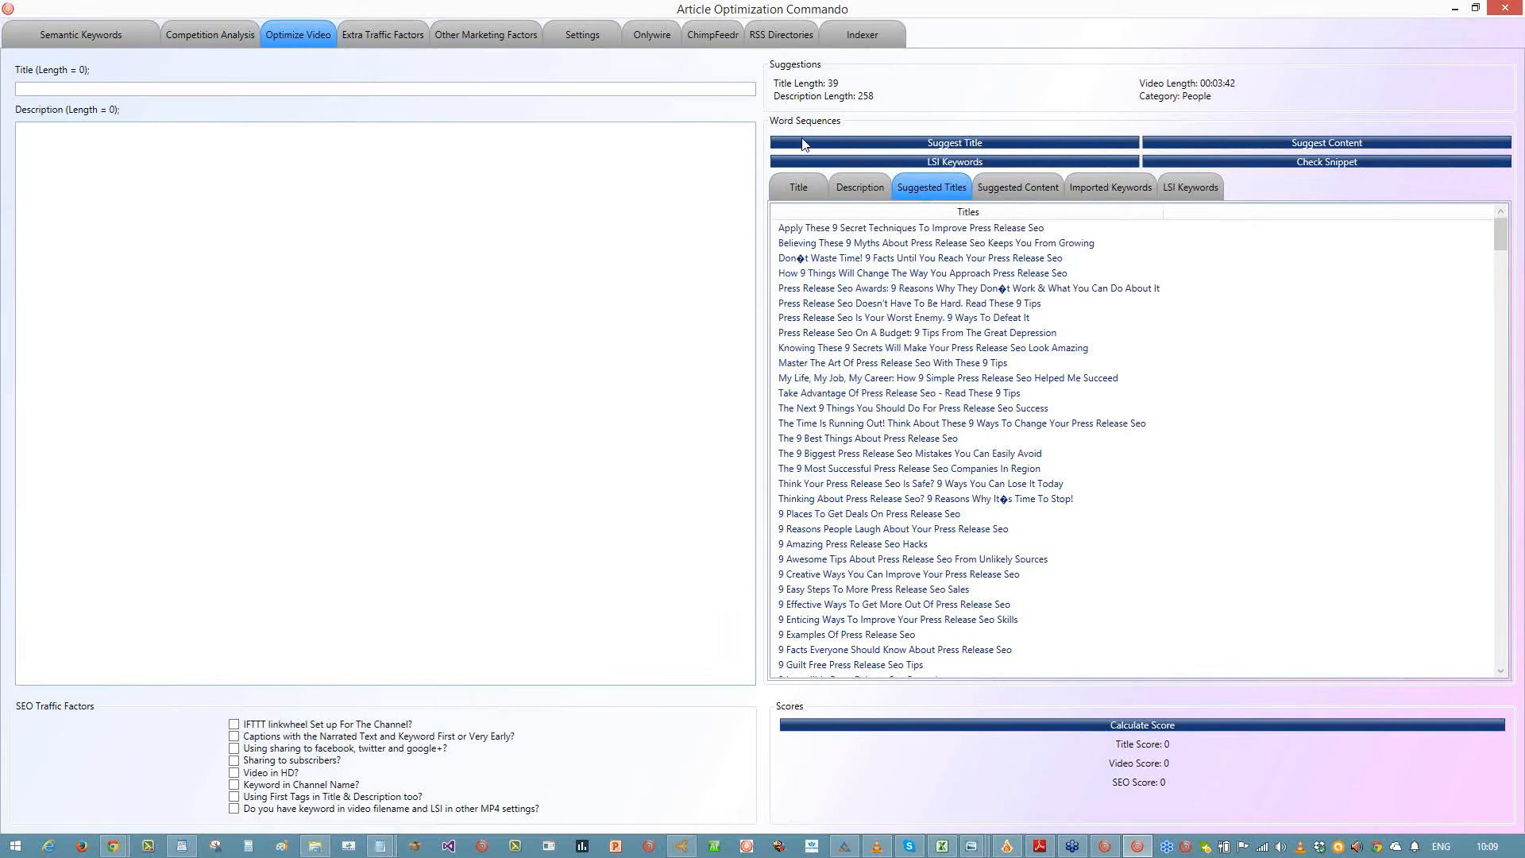
left_click(398, 89)
double_click(863, 228)
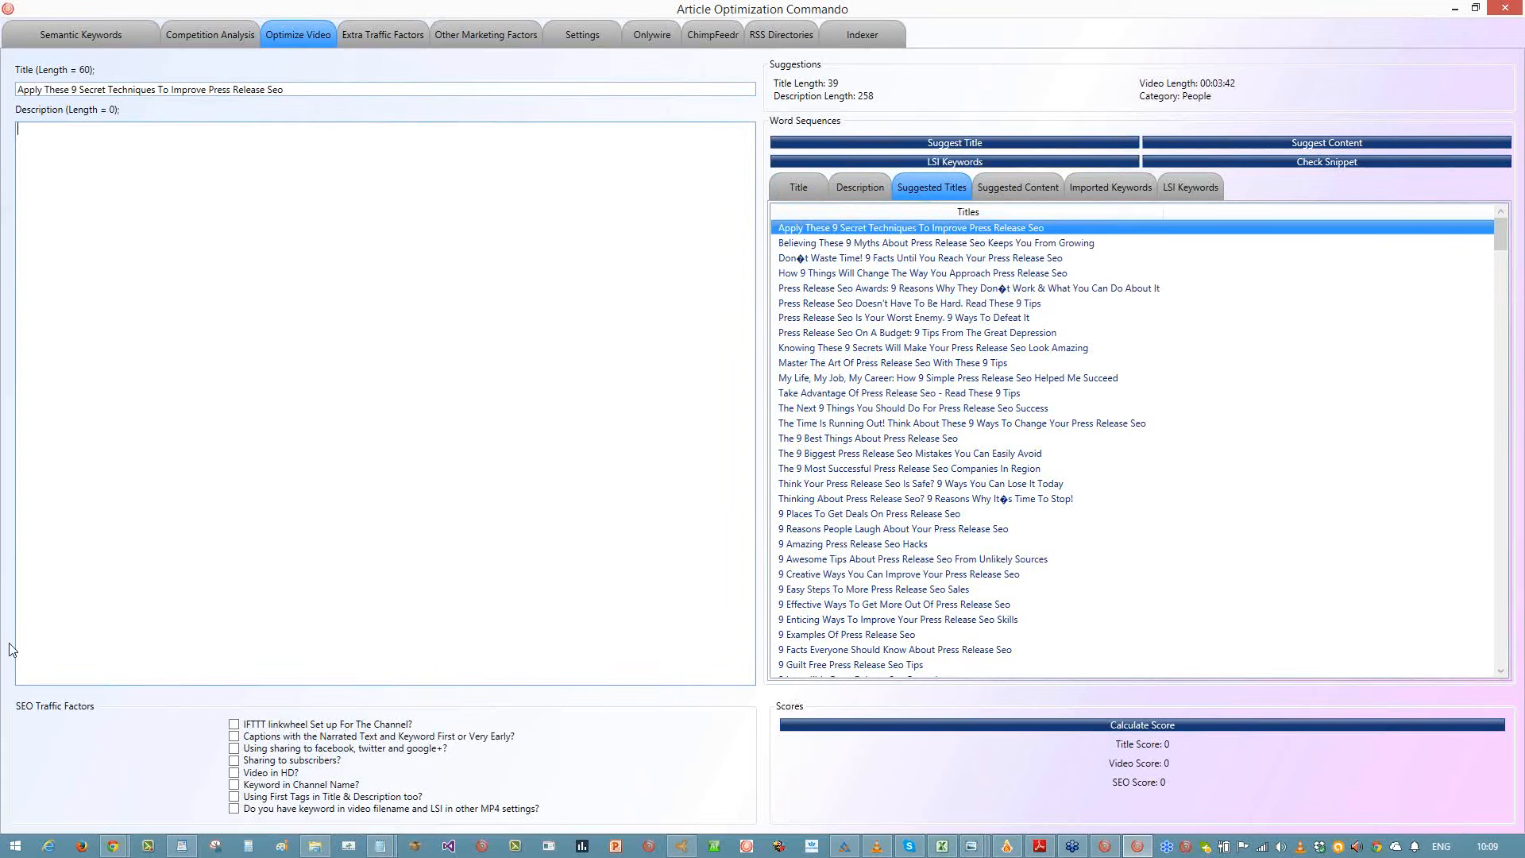
left_click(54, 236)
Switch to the Chrome window with the YouTube promotion page and open a new browser tab.
left_click(104, 30)
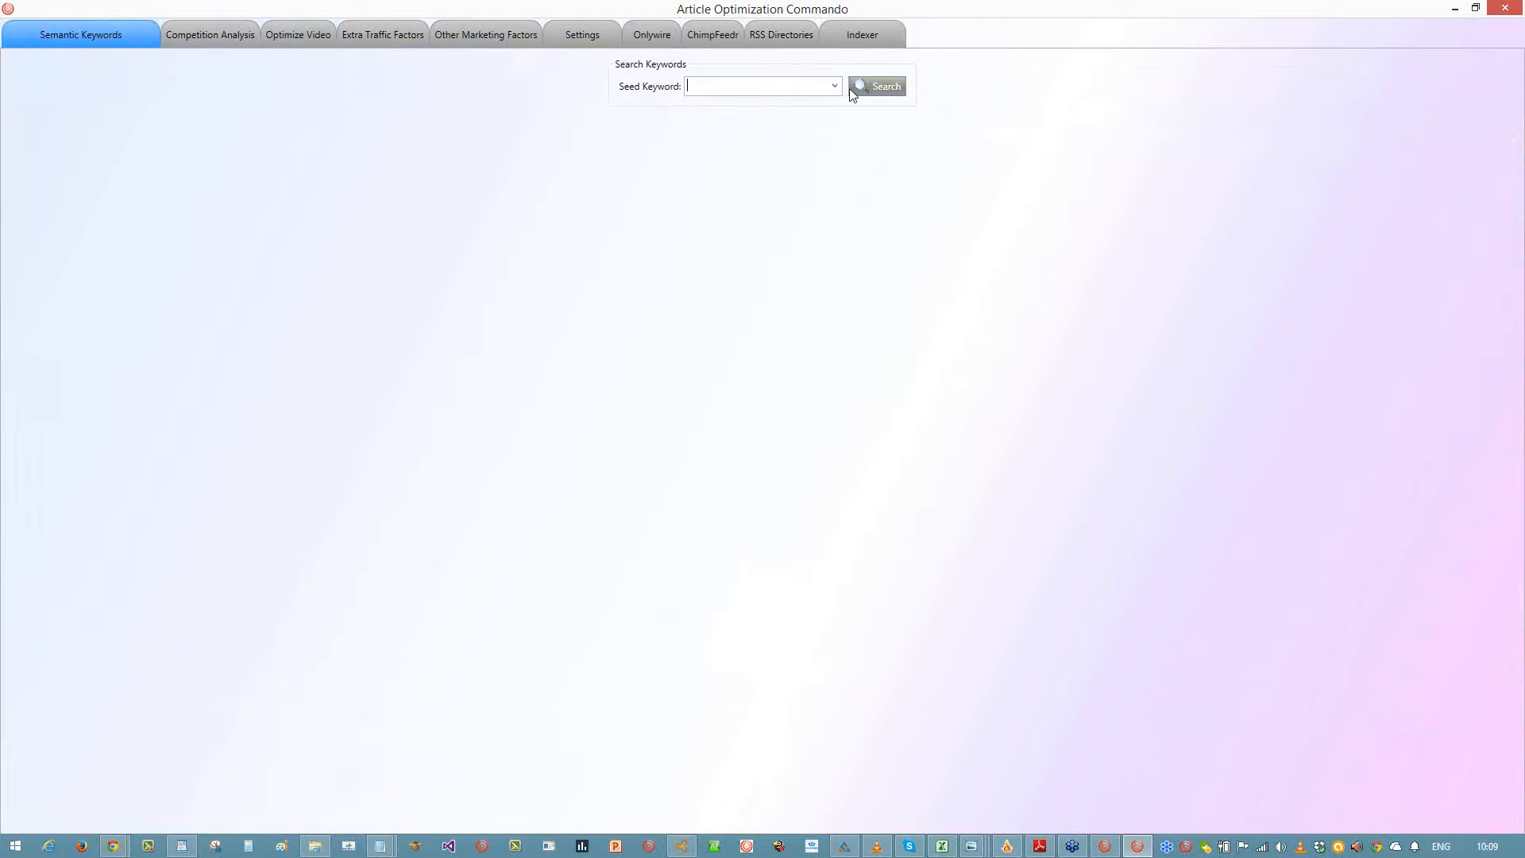
mouse_move(118, 851)
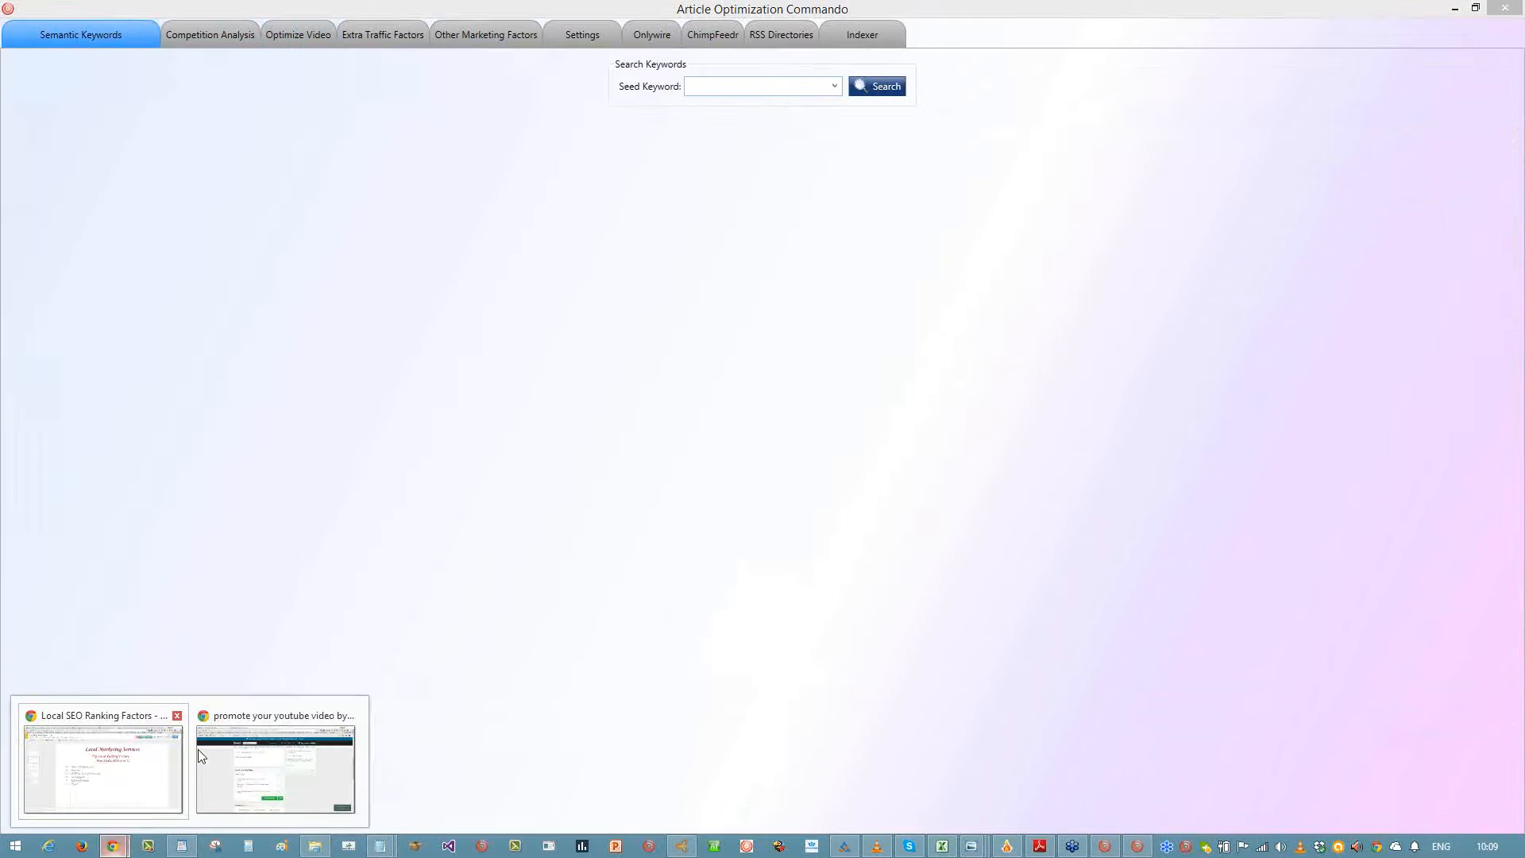
left_click(278, 759)
left_click(480, 10)
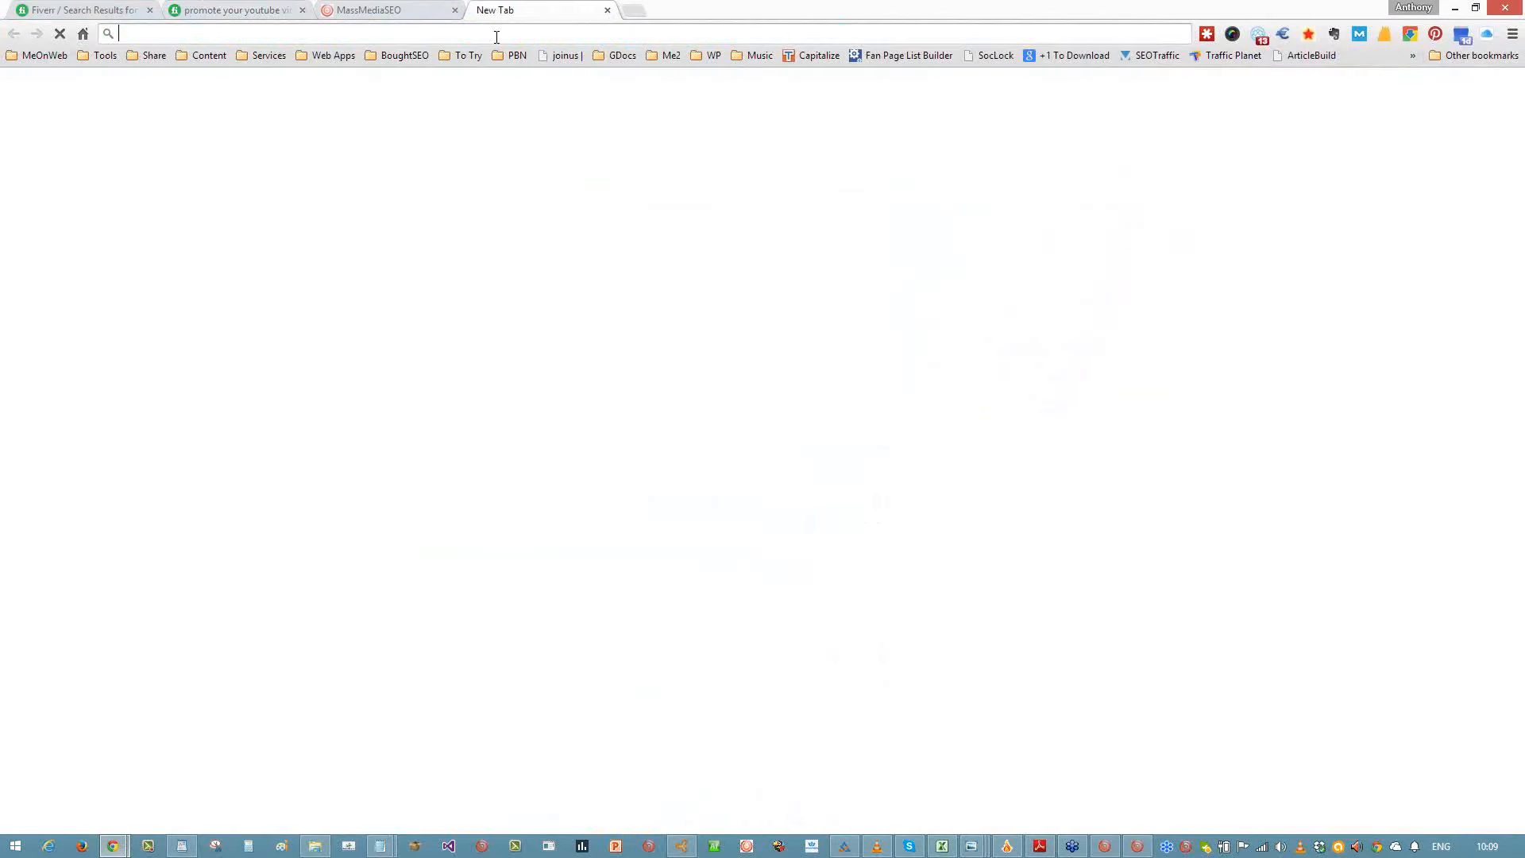
Search the web for "google adwords keyword planner".
type("google")
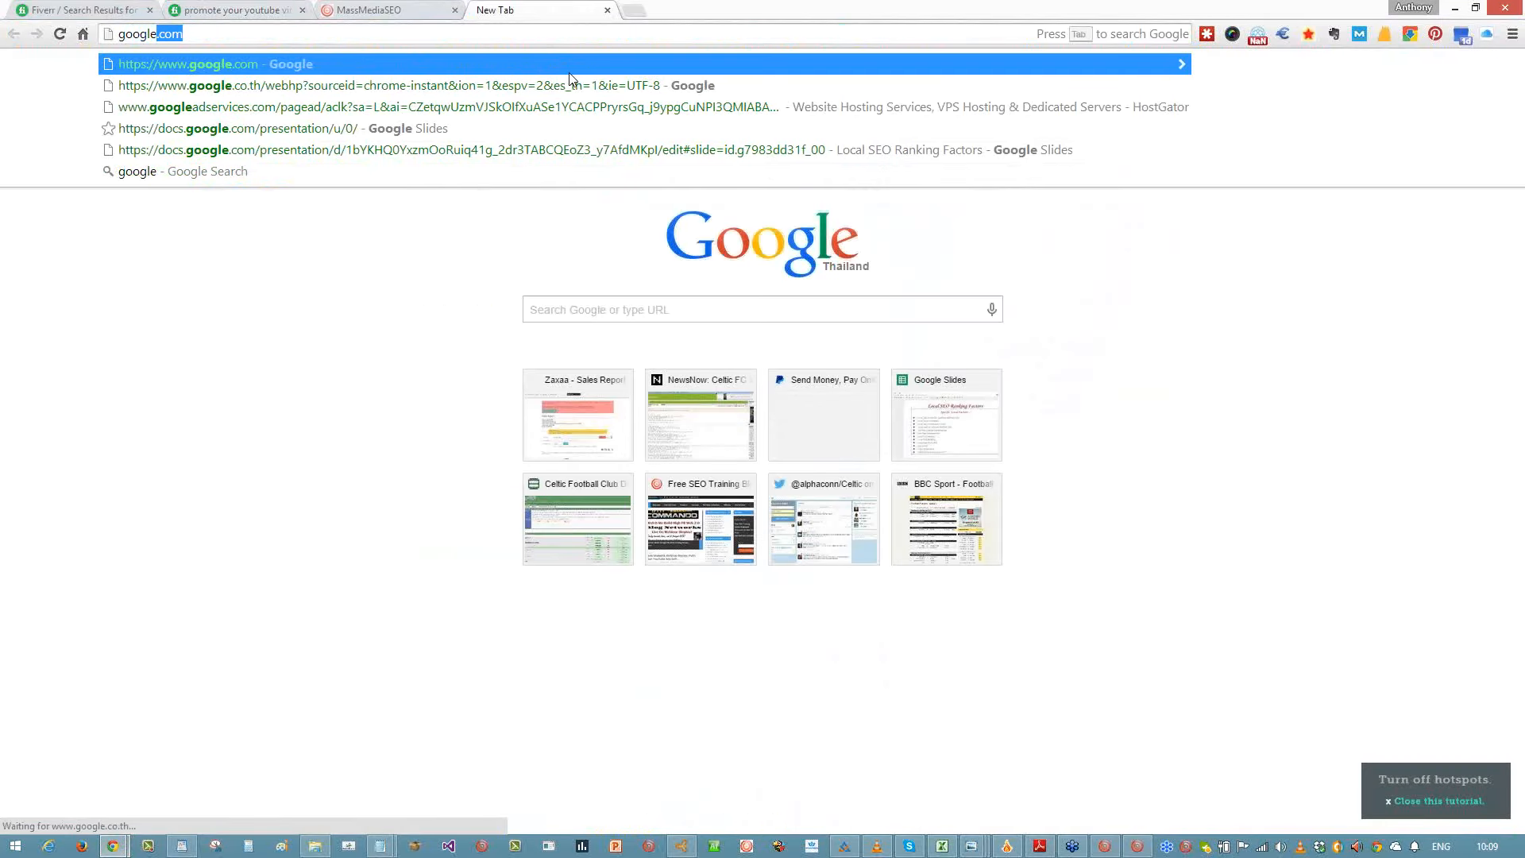
type(" aq")
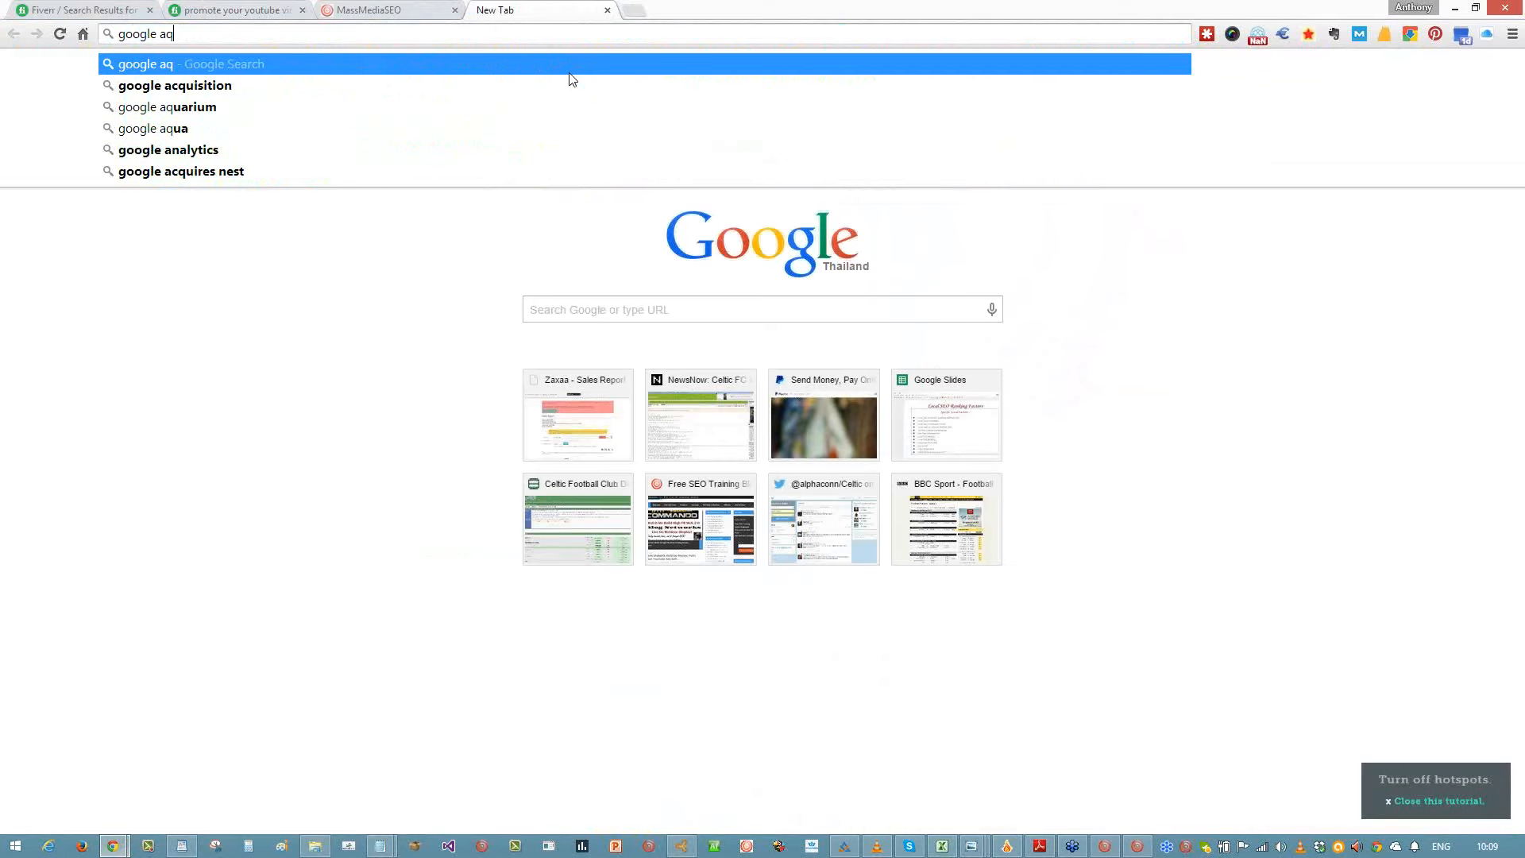
key("BackSpace")
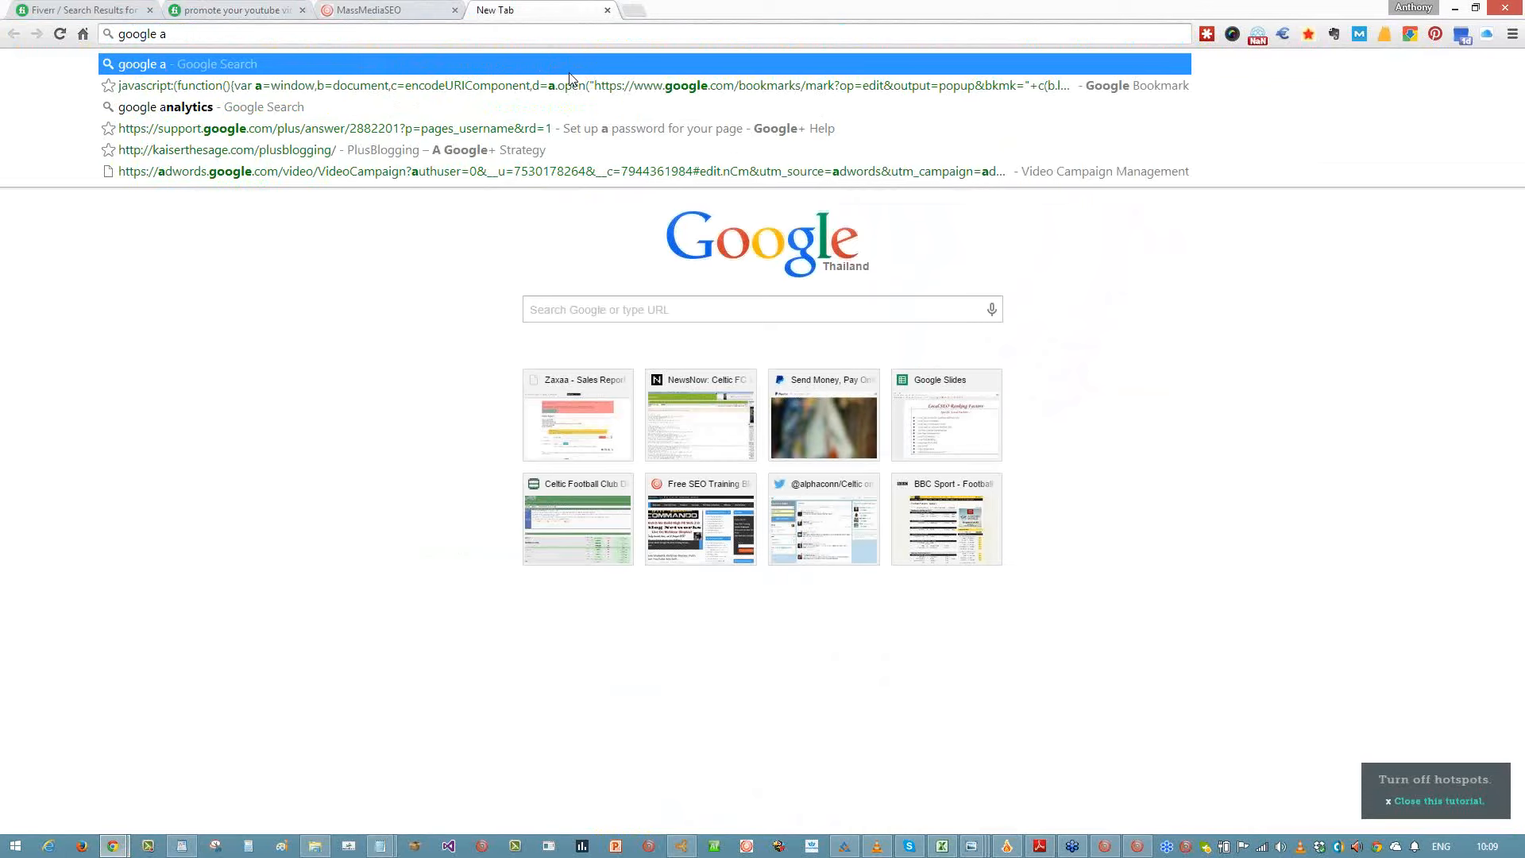
type("dwords#]")
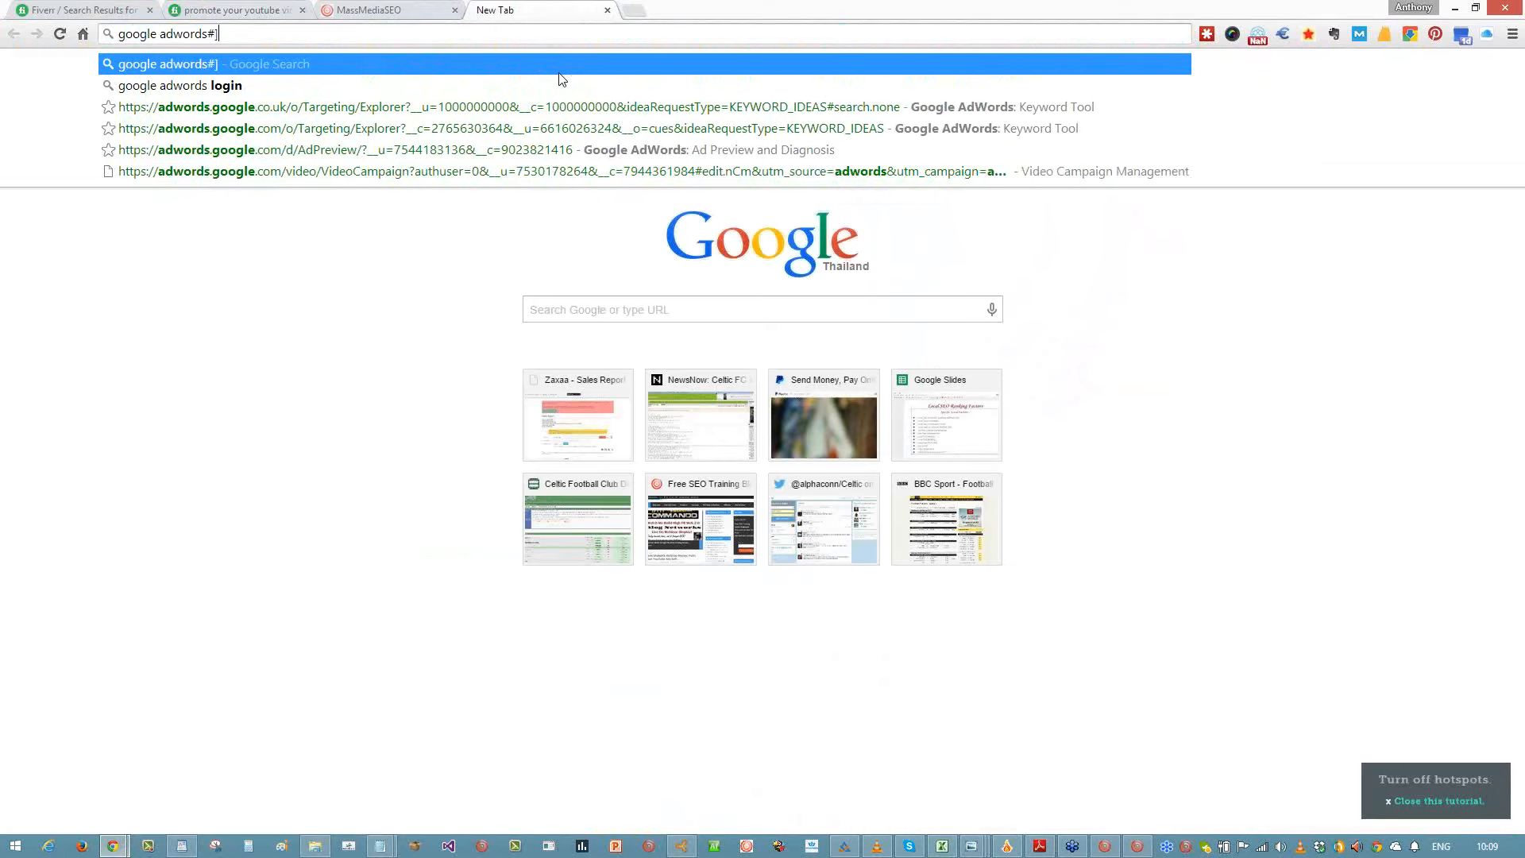
key("BackSpace")
key("BackSpace")
type("kep")
key("BackSpace")
key("BackSpace")
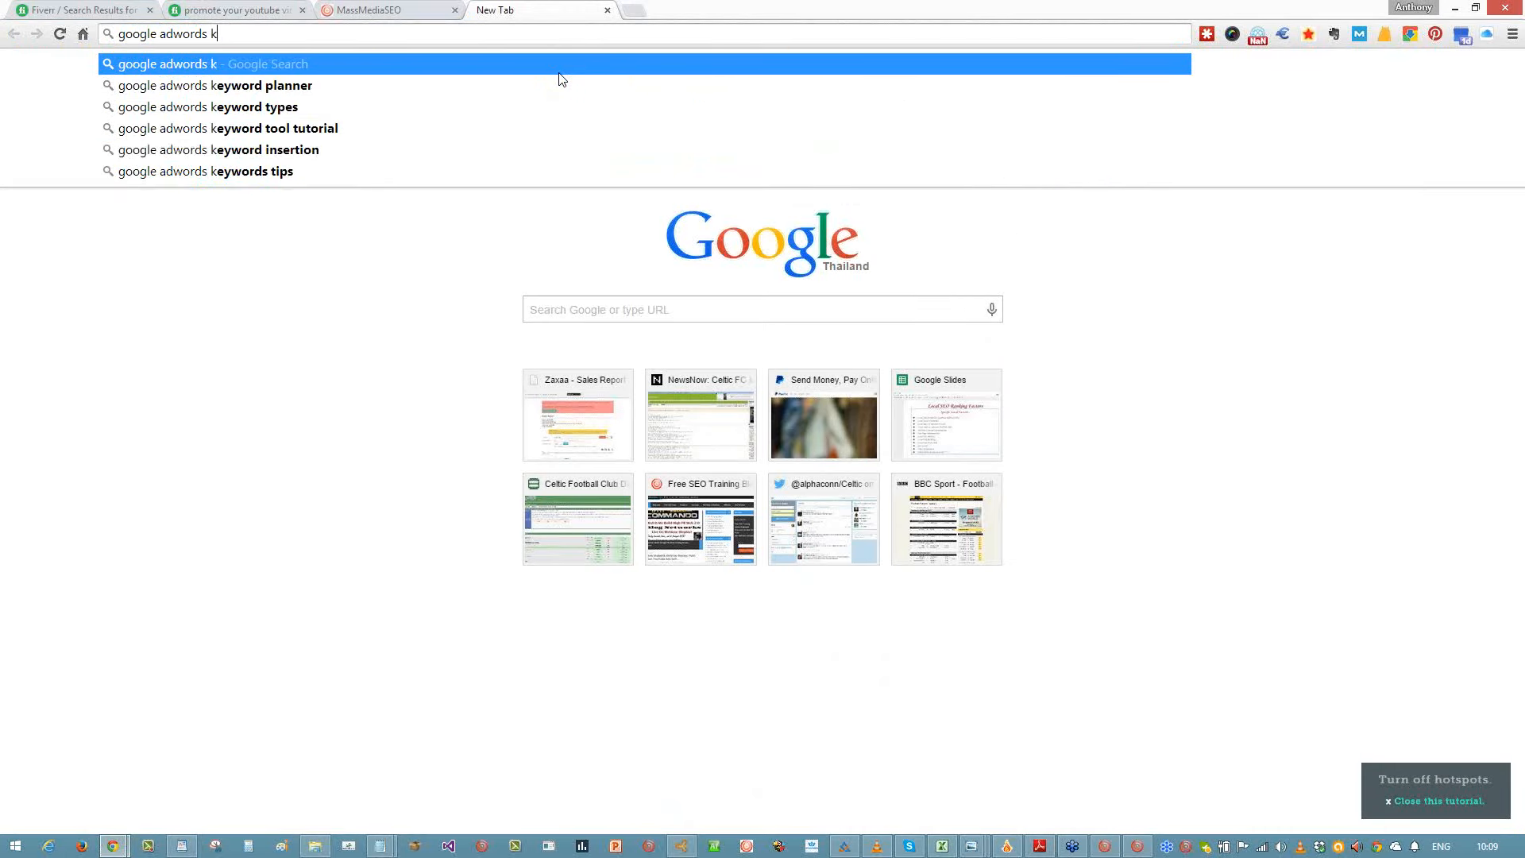
type("eyword ")
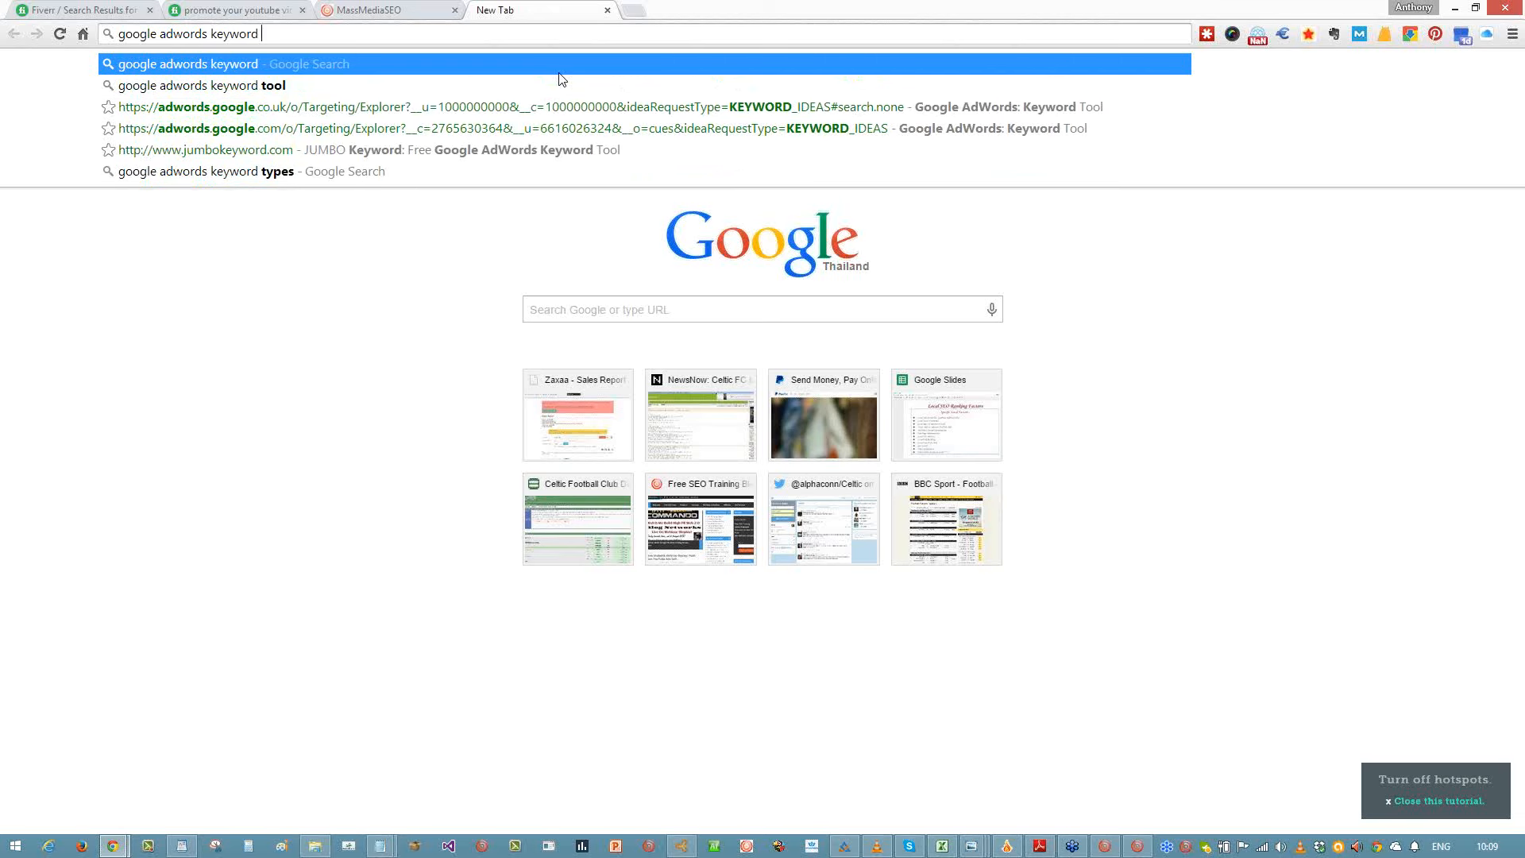
type("planner")
key("Return")
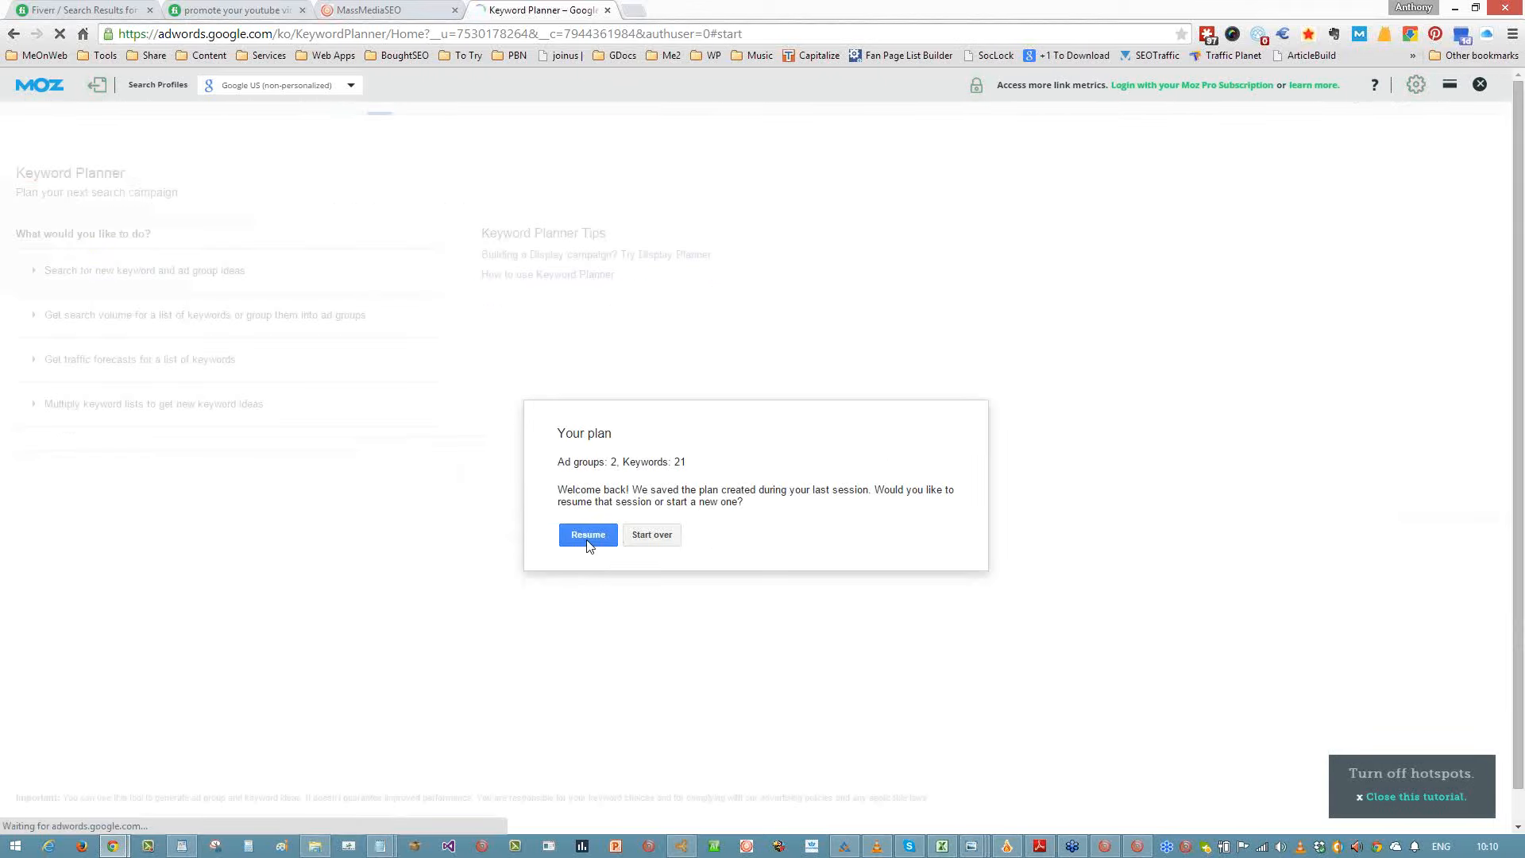
Start over with a new Keyword Planner plan and get keyword and ad group ideas for "real estate pattaya".
left_click(664, 538)
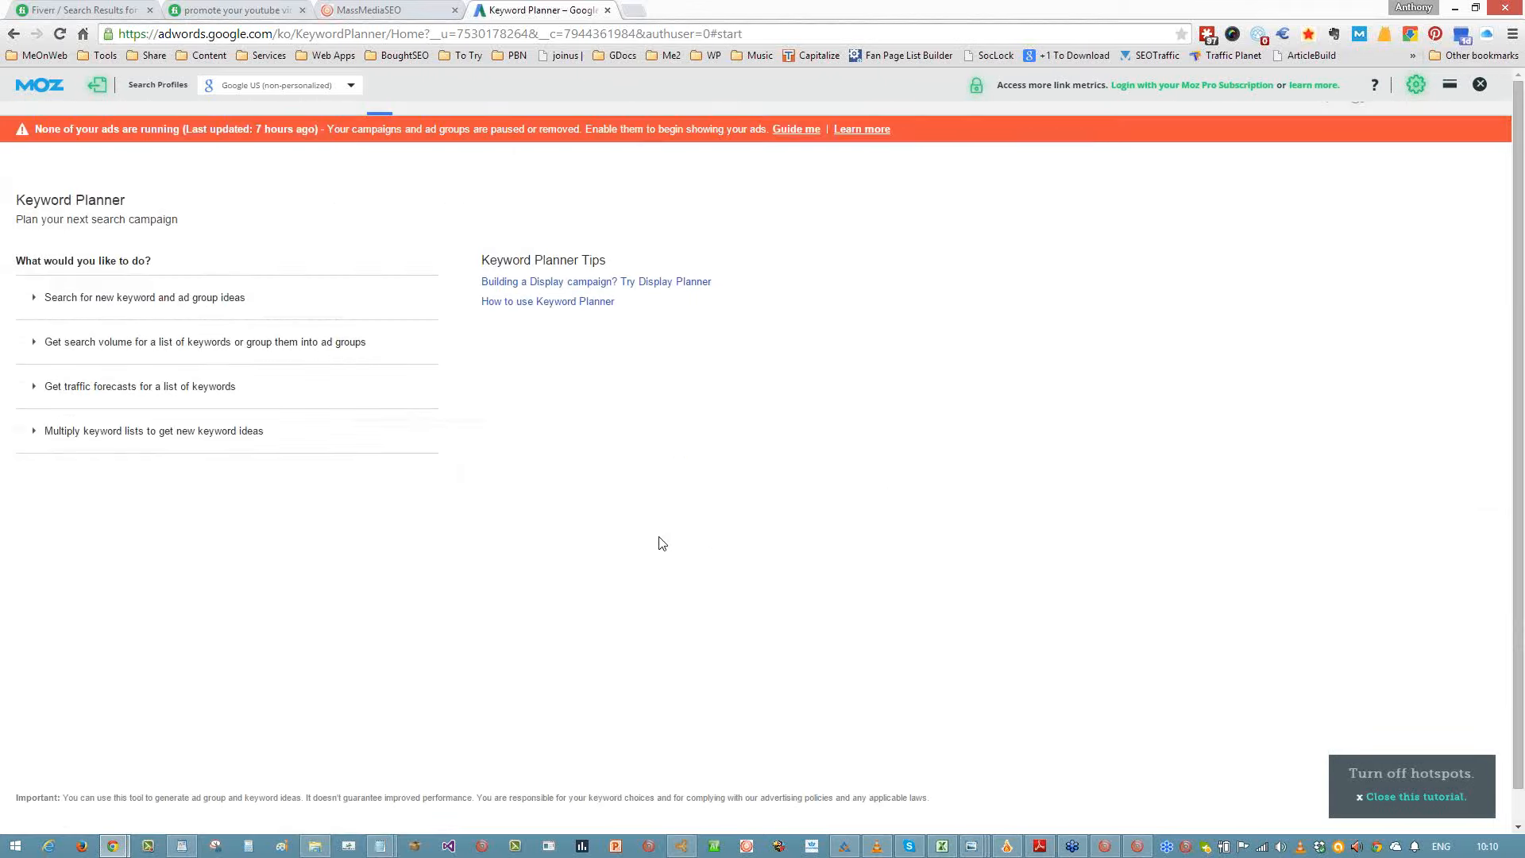
left_click(211, 309)
left_click(169, 367)
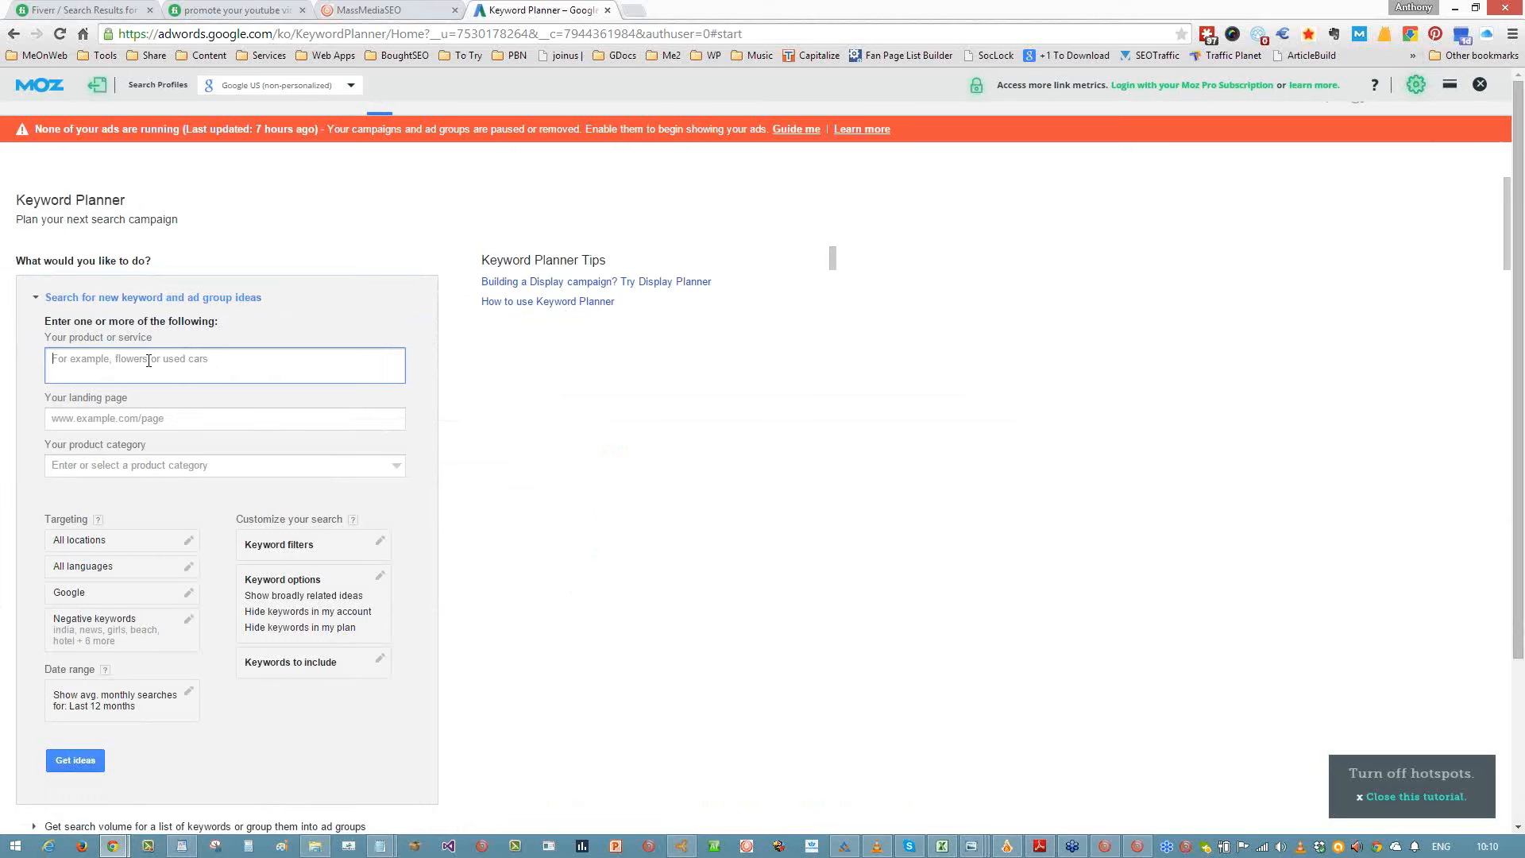
type("real estate pattaya")
left_click(84, 761)
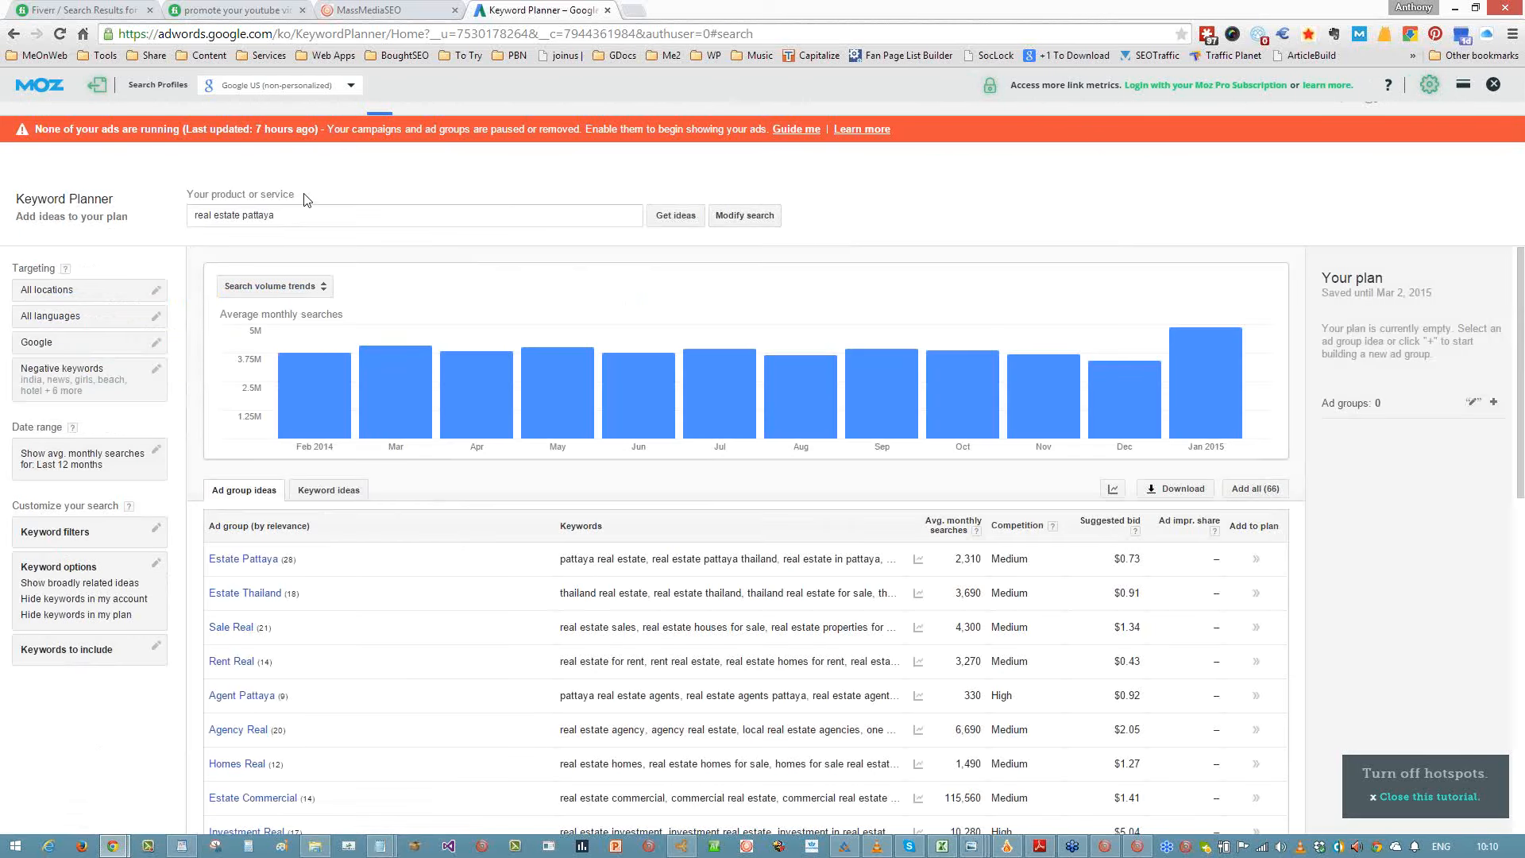
Add the Estate Pattaya ad group to the plan and copy its keywords to the clipboard.
mouse_move(1522, 383)
left_mouse_down()
mouse_move(1522, 501)
mouse_move(1521, 411)
left_mouse_up()
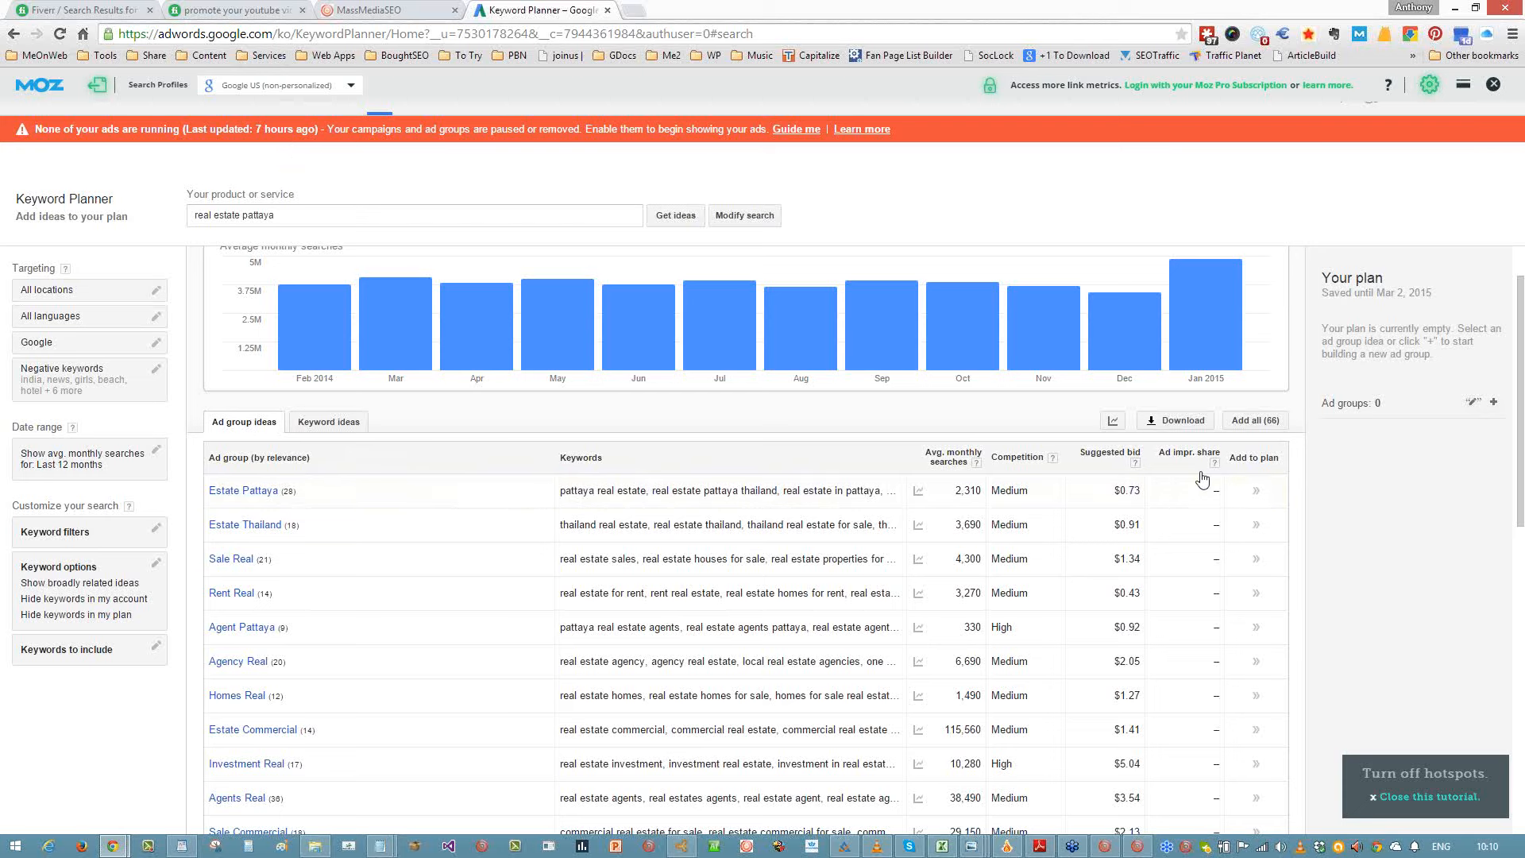
left_click(1256, 492)
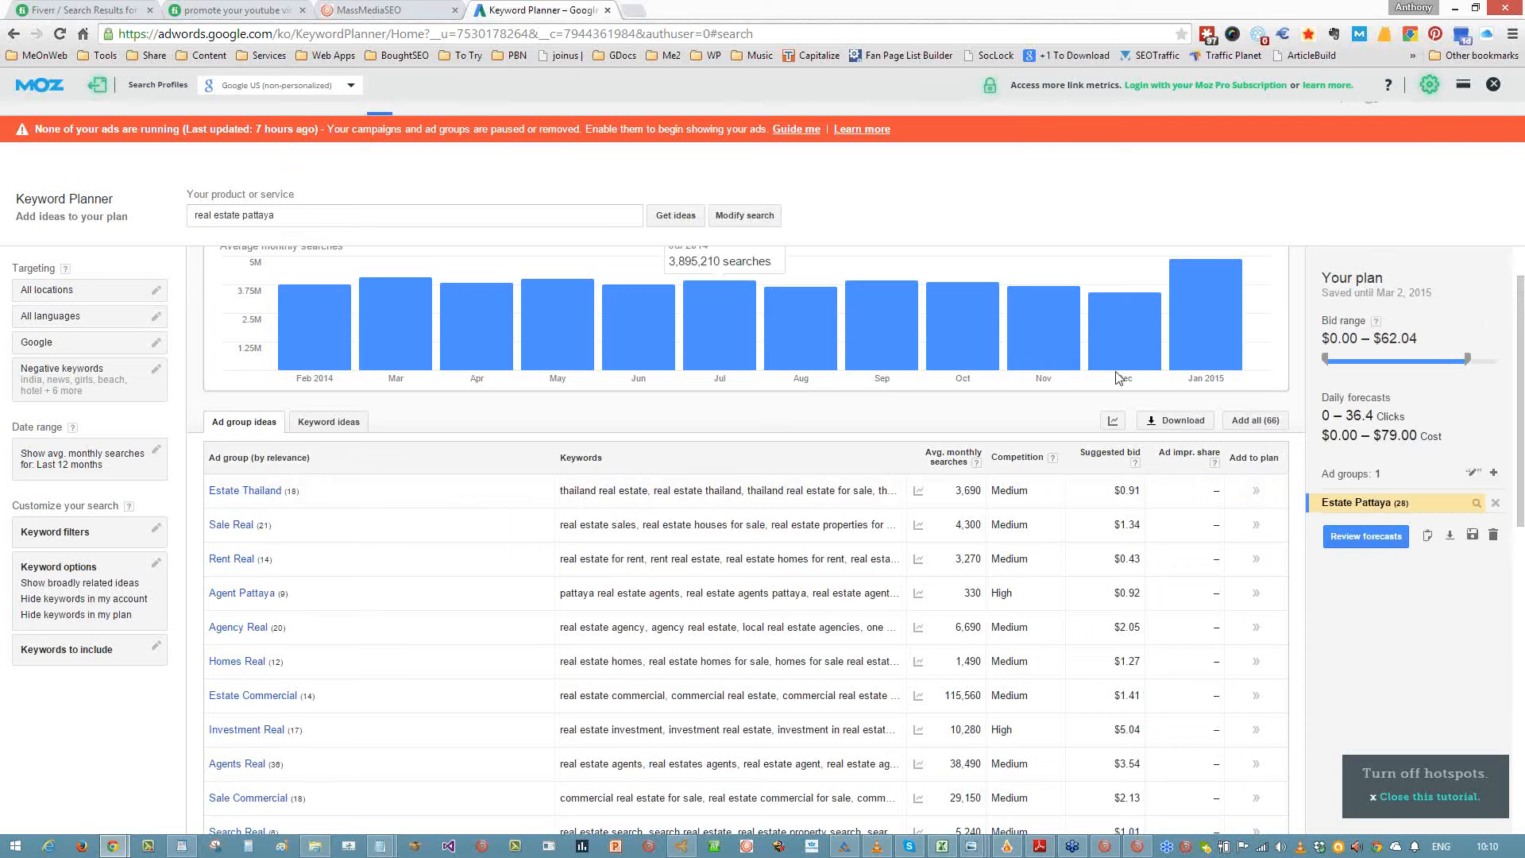
left_click(1427, 534)
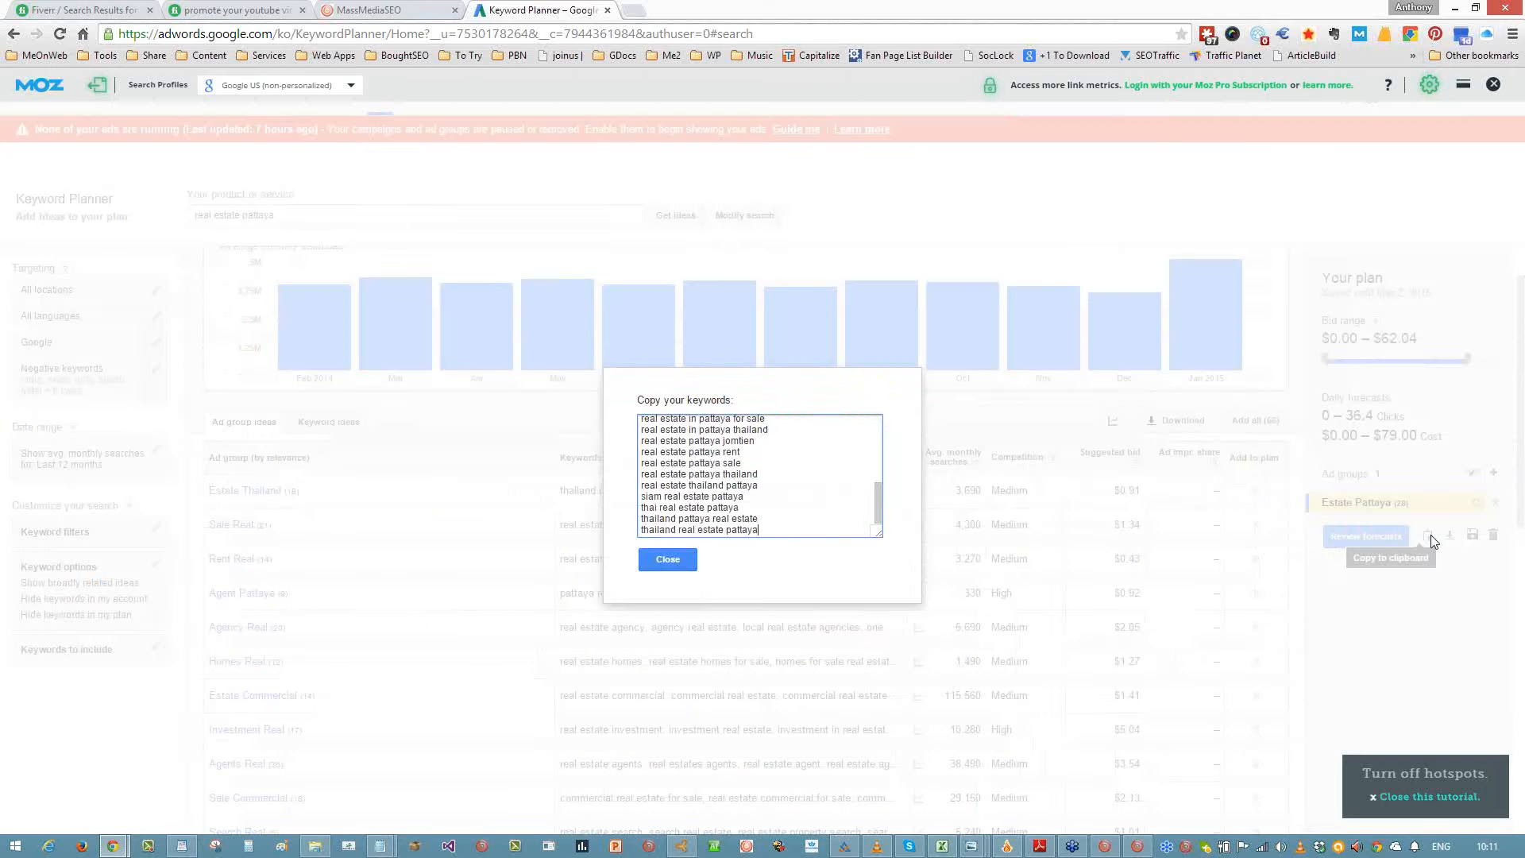
right_click(730, 475)
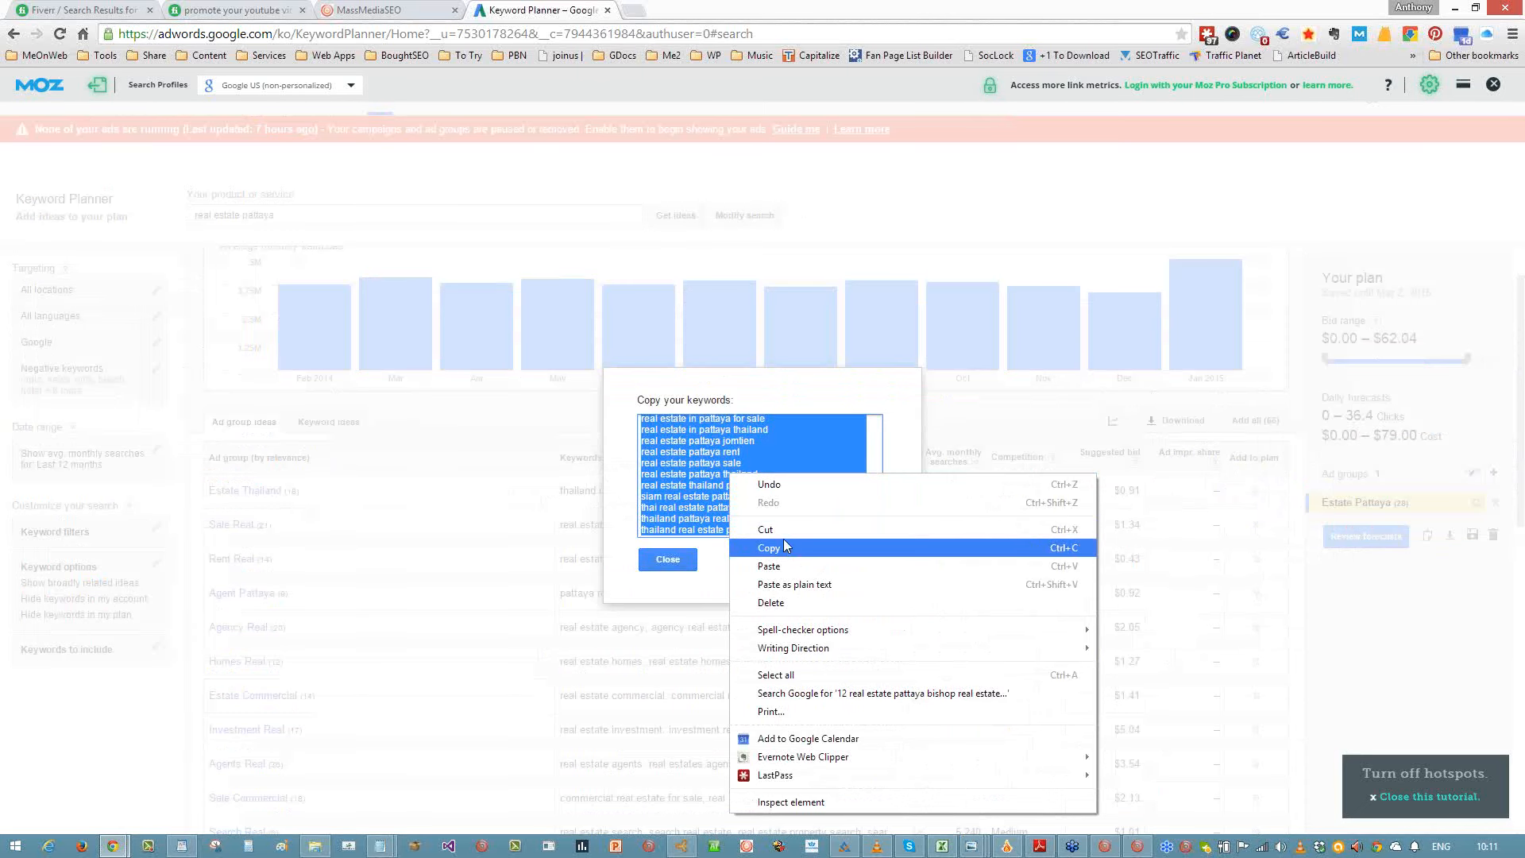
left_click(784, 545)
left_click(669, 560)
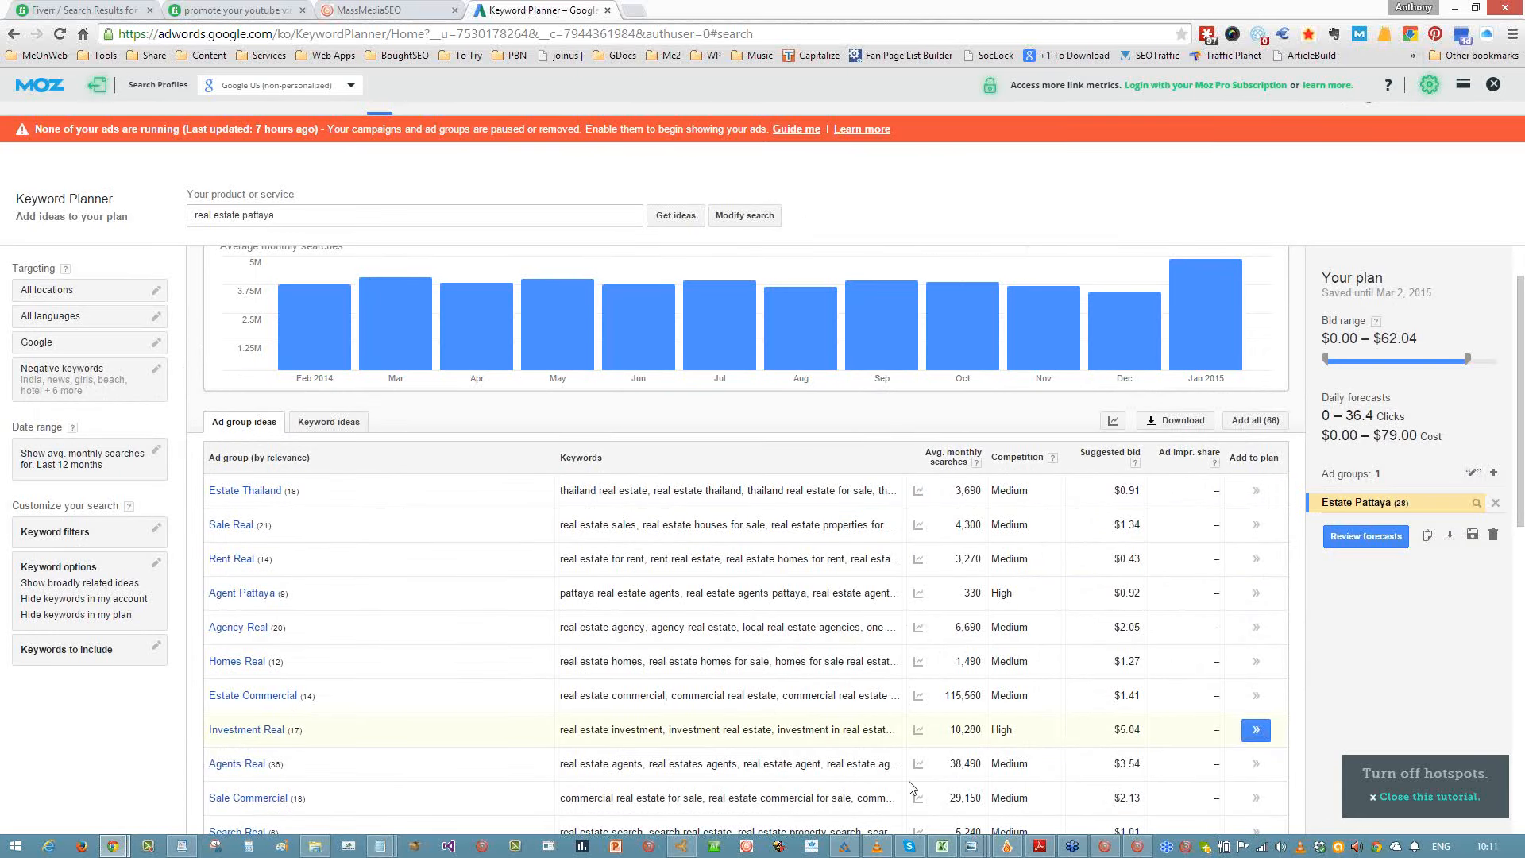
Switch to Article Optimization Commando and add the copied keywords to the imported keywords for Optimize Video.
left_click(1130, 854)
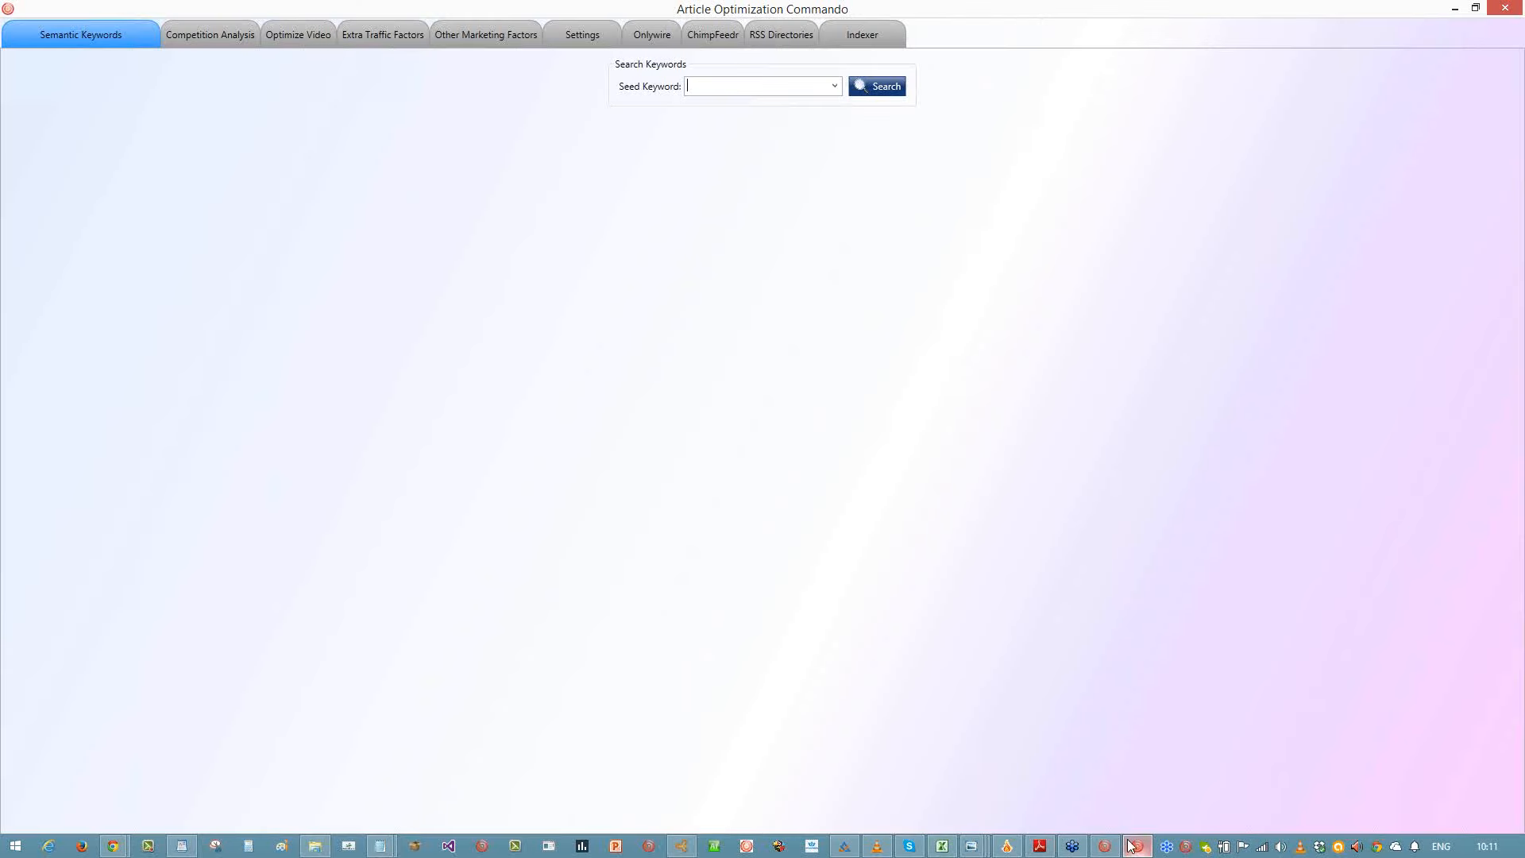
left_click(299, 34)
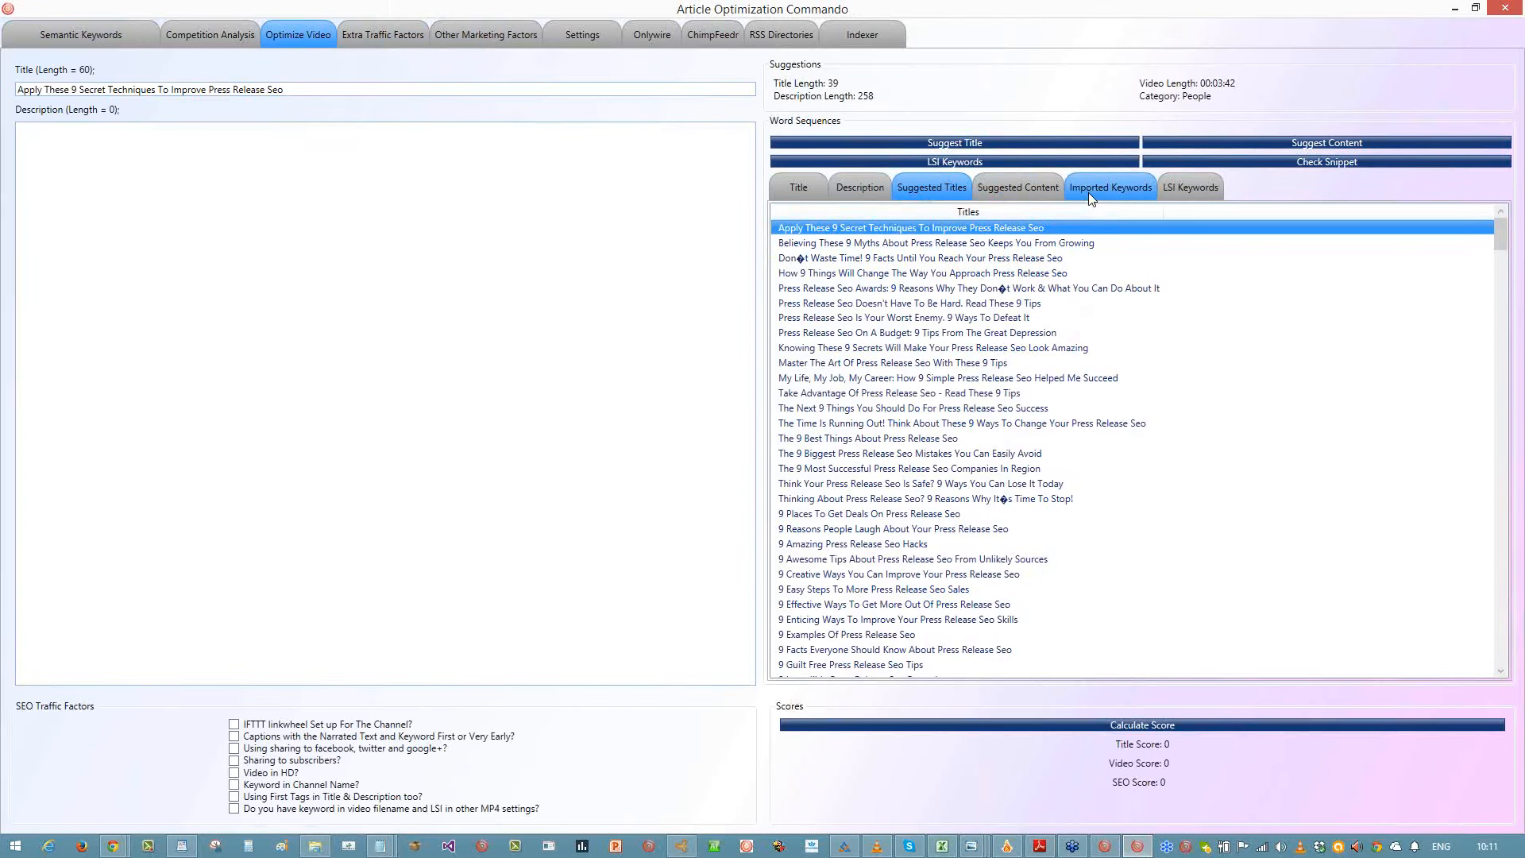
left_click(1117, 189)
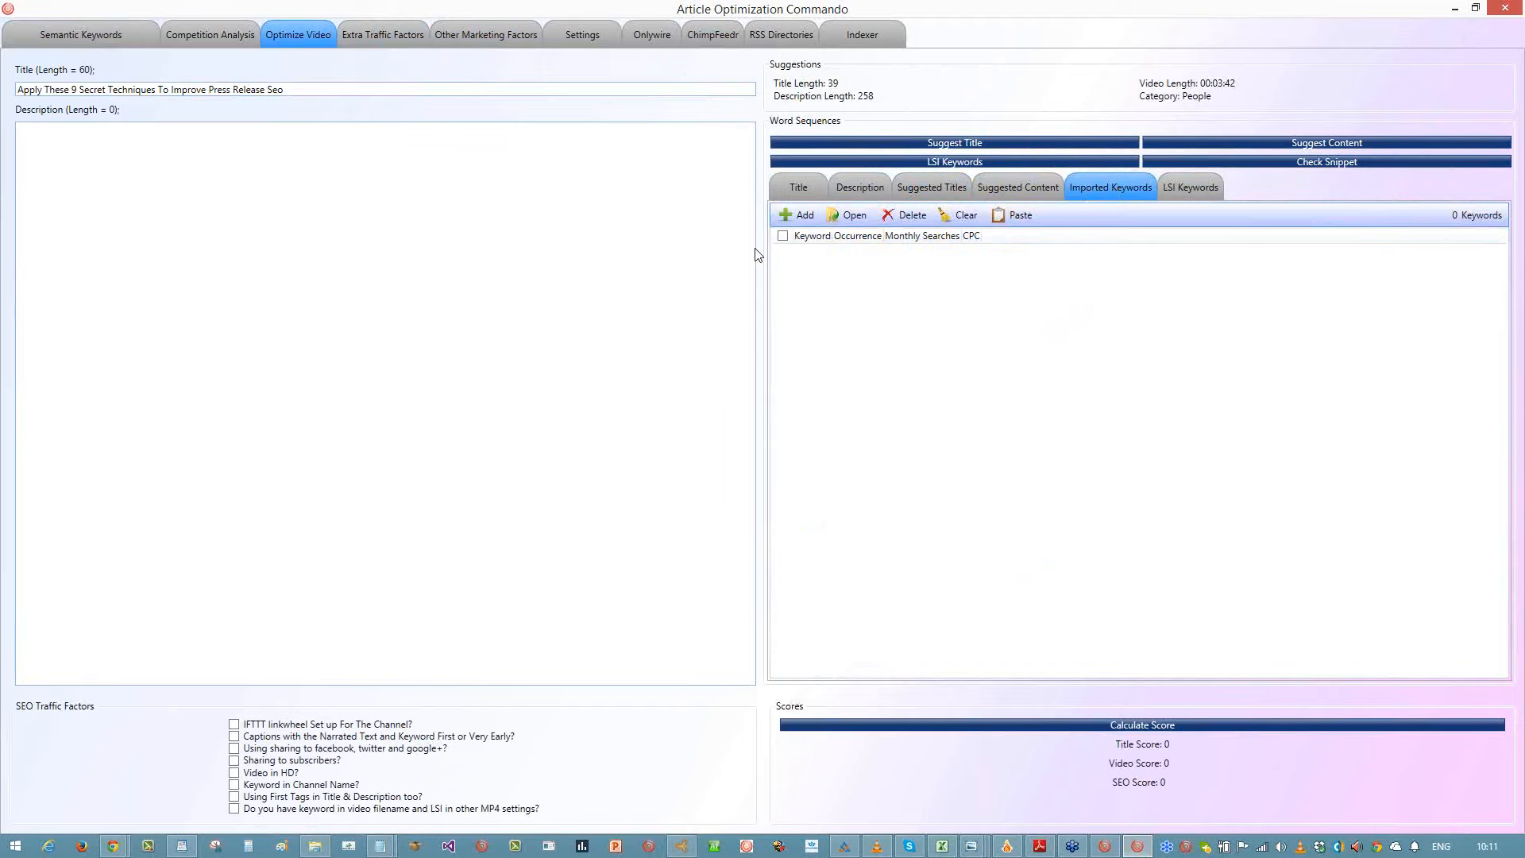
left_click(795, 215)
right_click(762, 387)
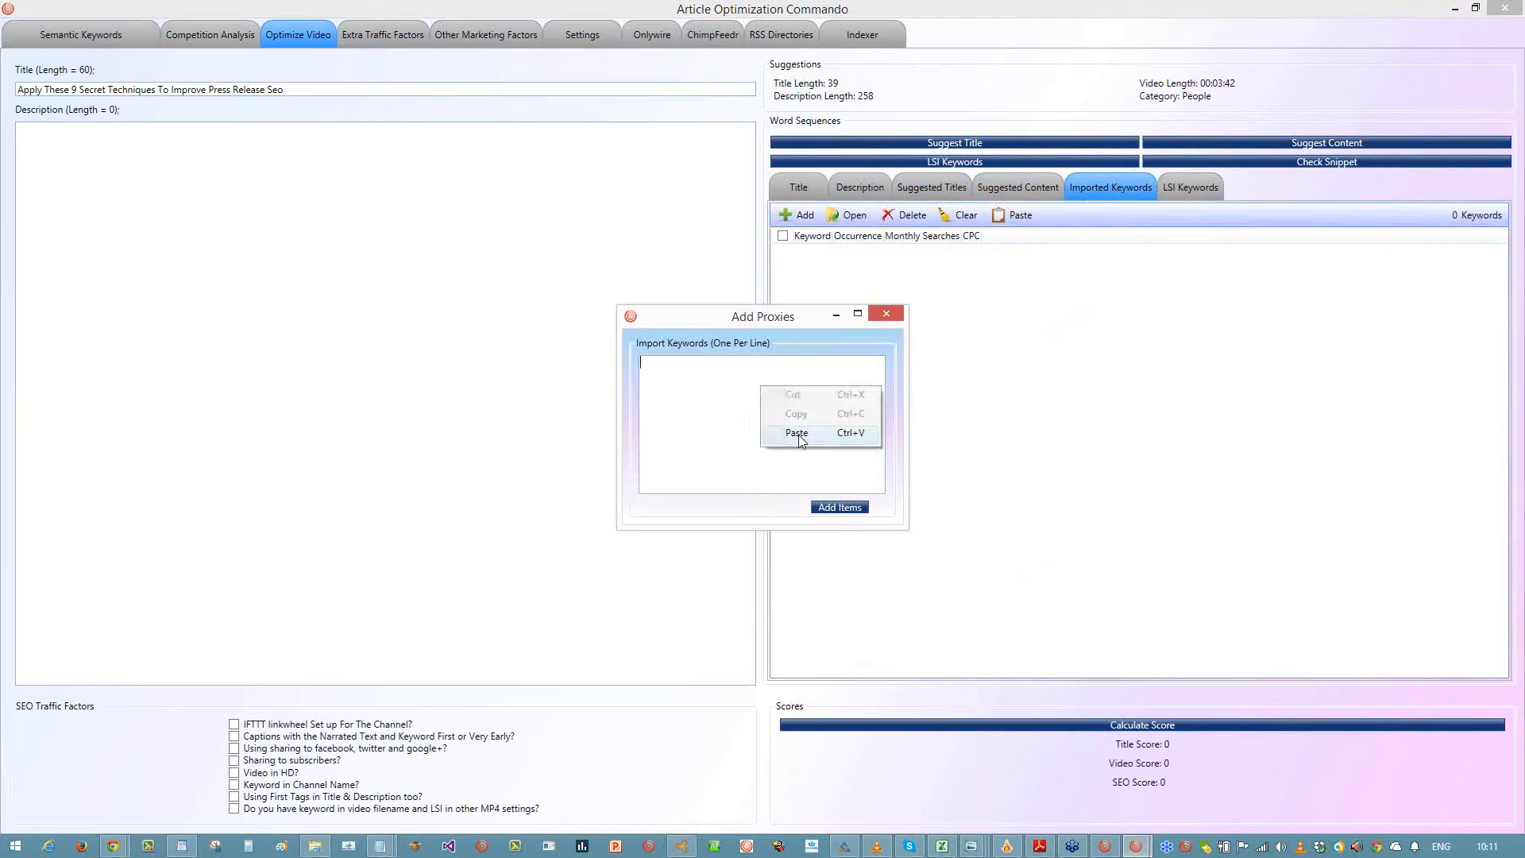
left_click(797, 433)
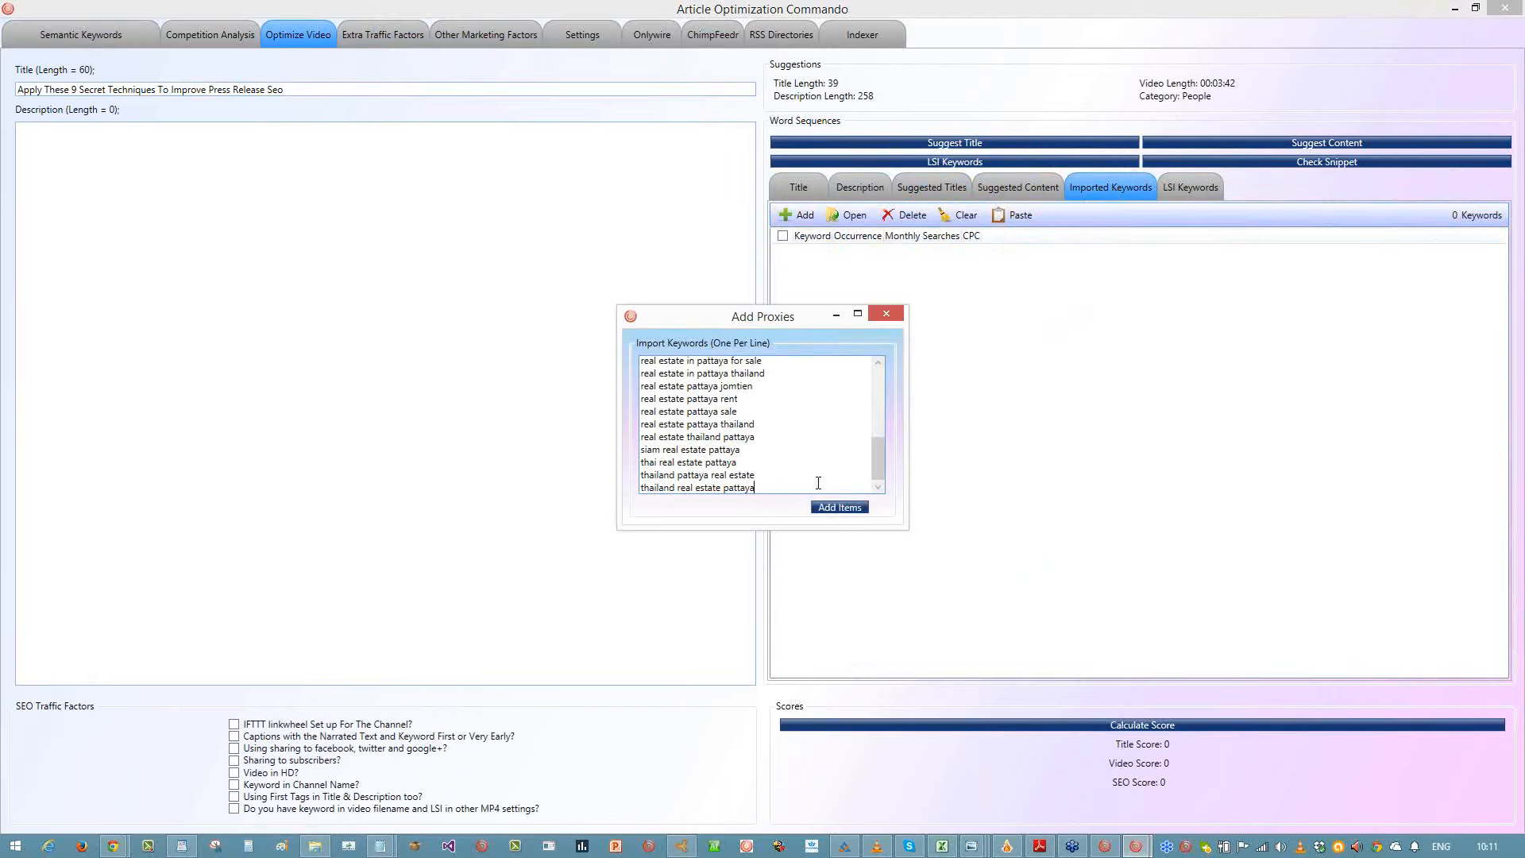
left_click(839, 506)
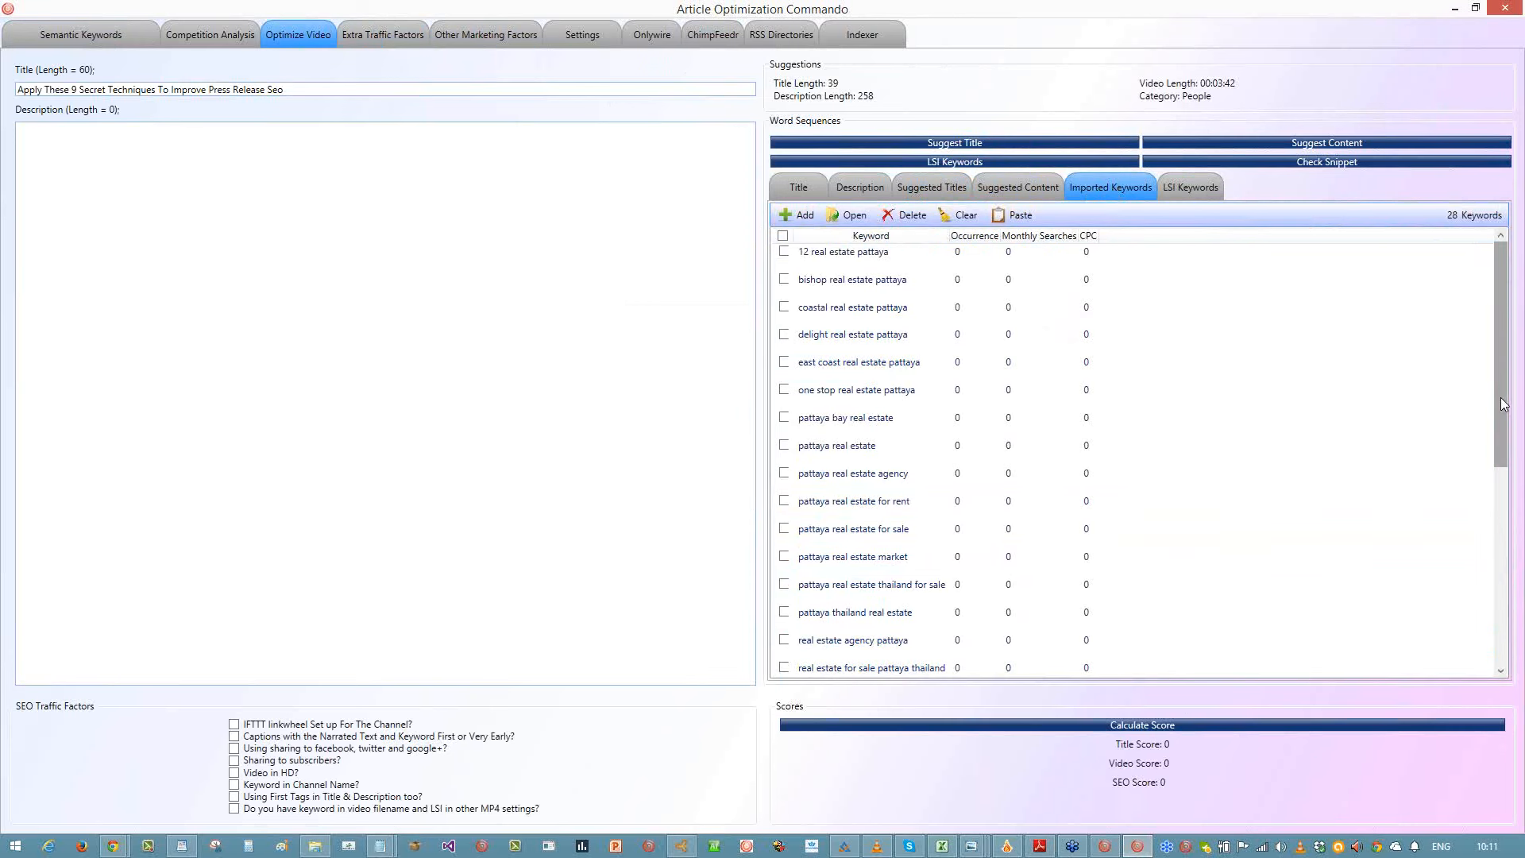
Enter "12 real estate pattaya" and "bishop real estate pattaya" on separate lines in the video description.
left_click(199, 238)
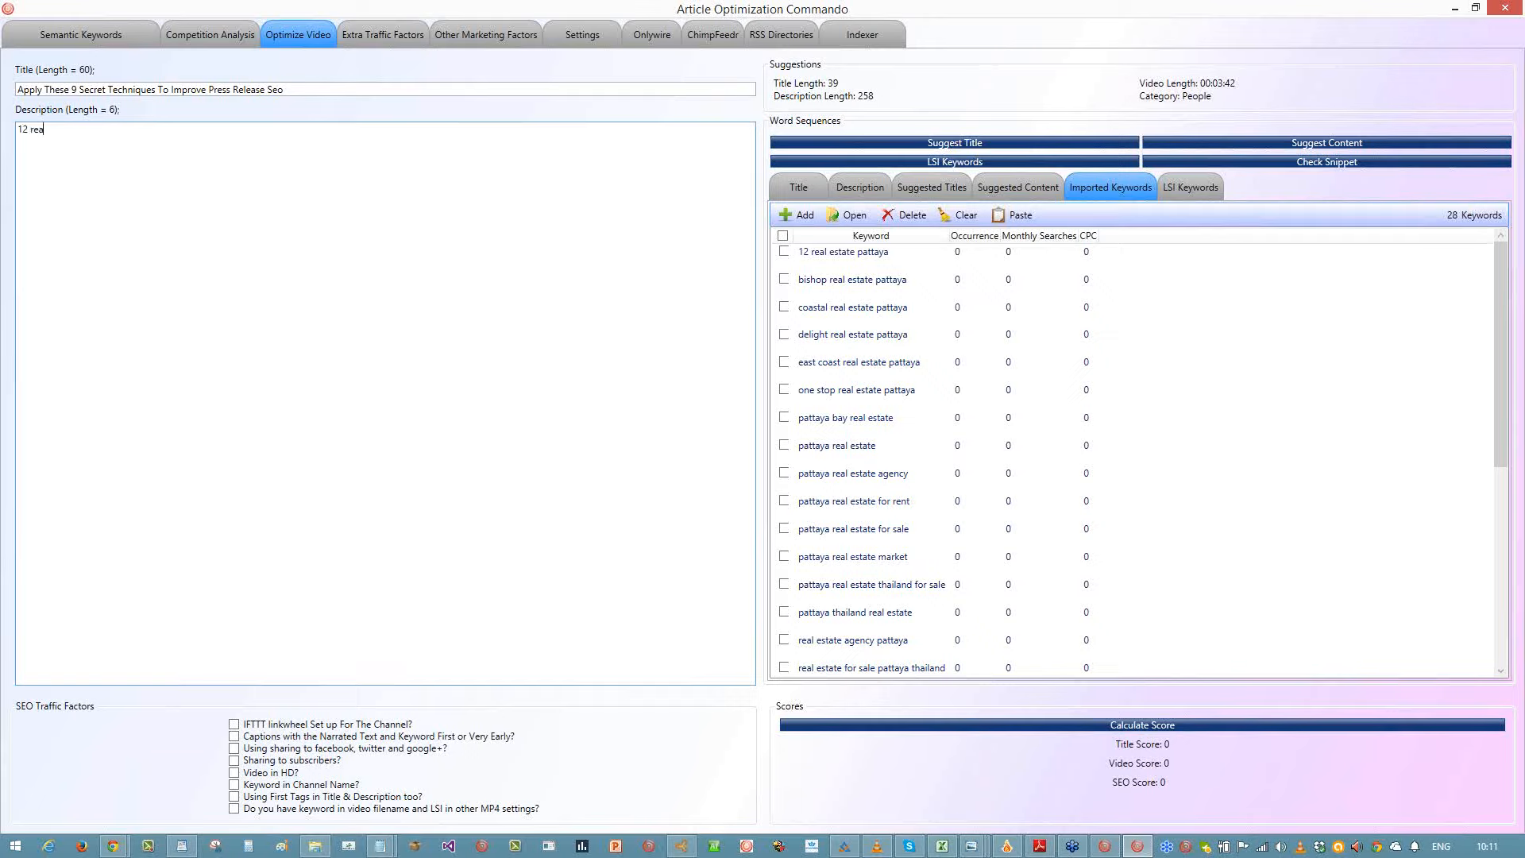
type("12 real estate pattauyaa")
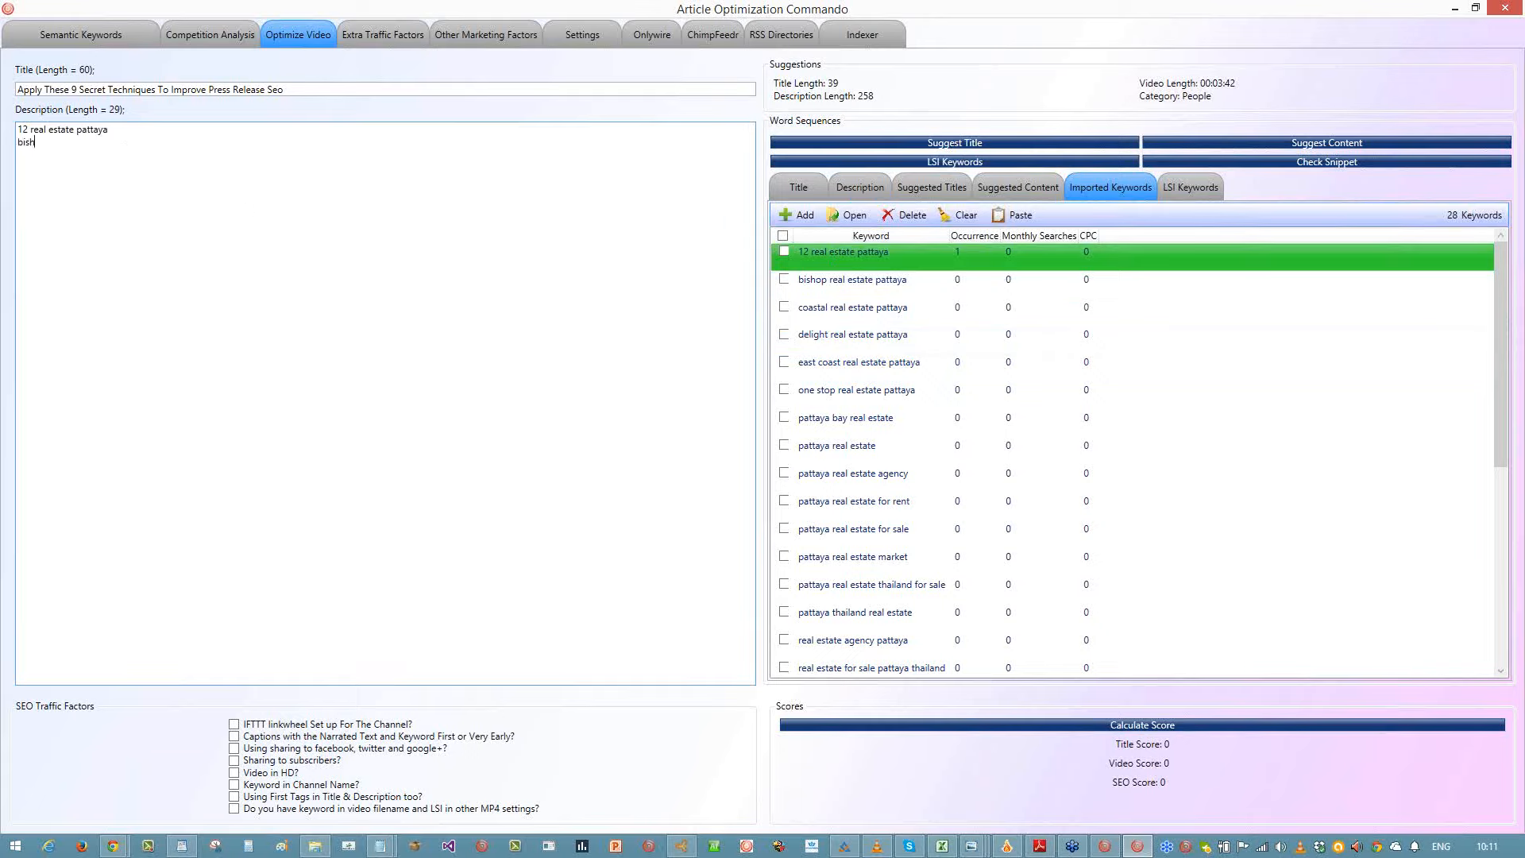
type("op real estate pattaya")
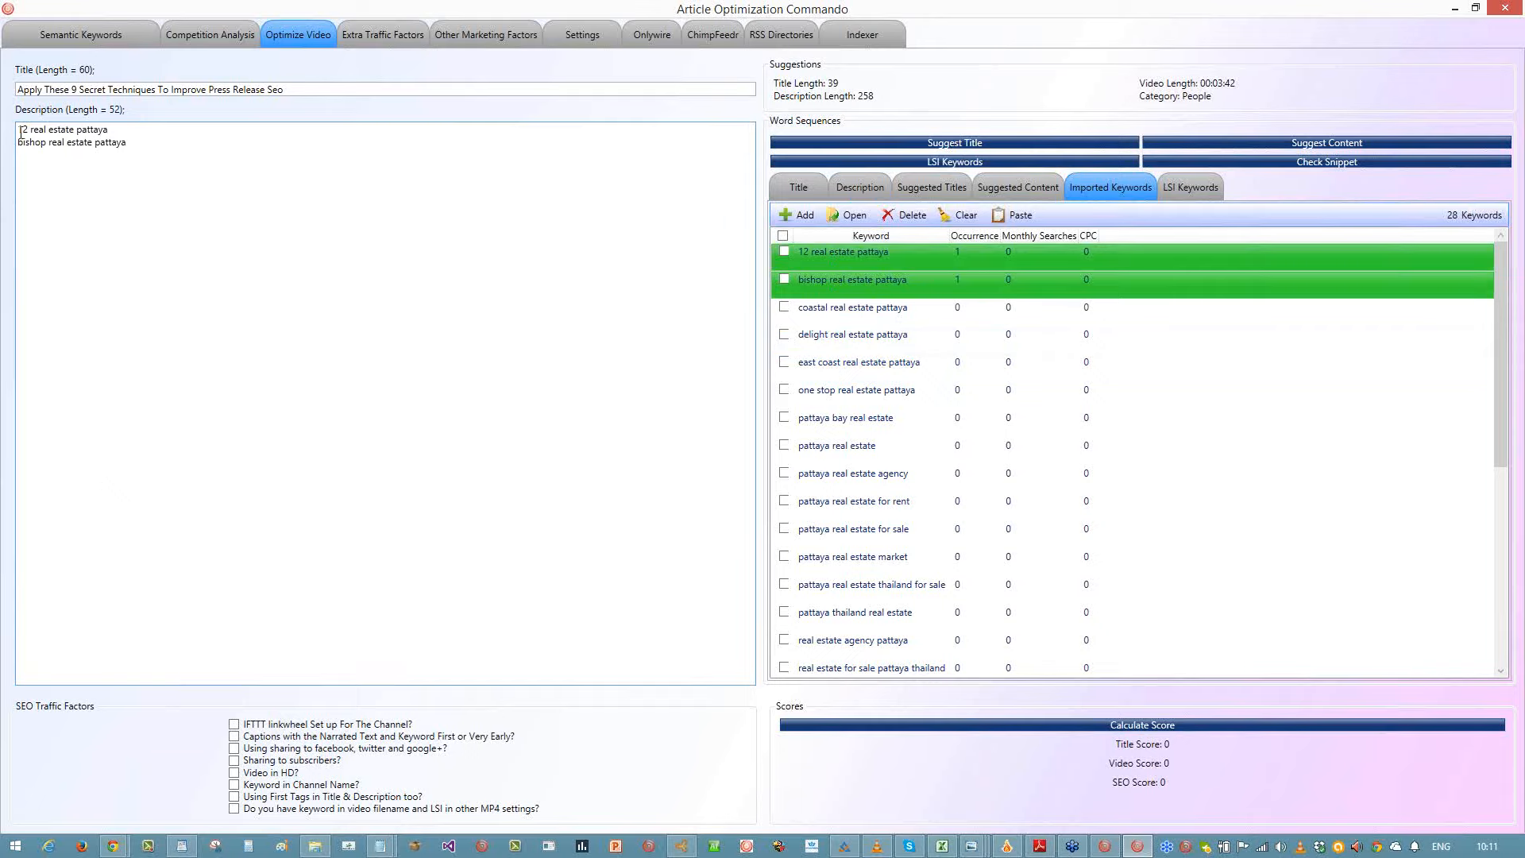
Insert three blank lines above the first keyword line in the video description.
key("Return")
key("Return")
key("Return")
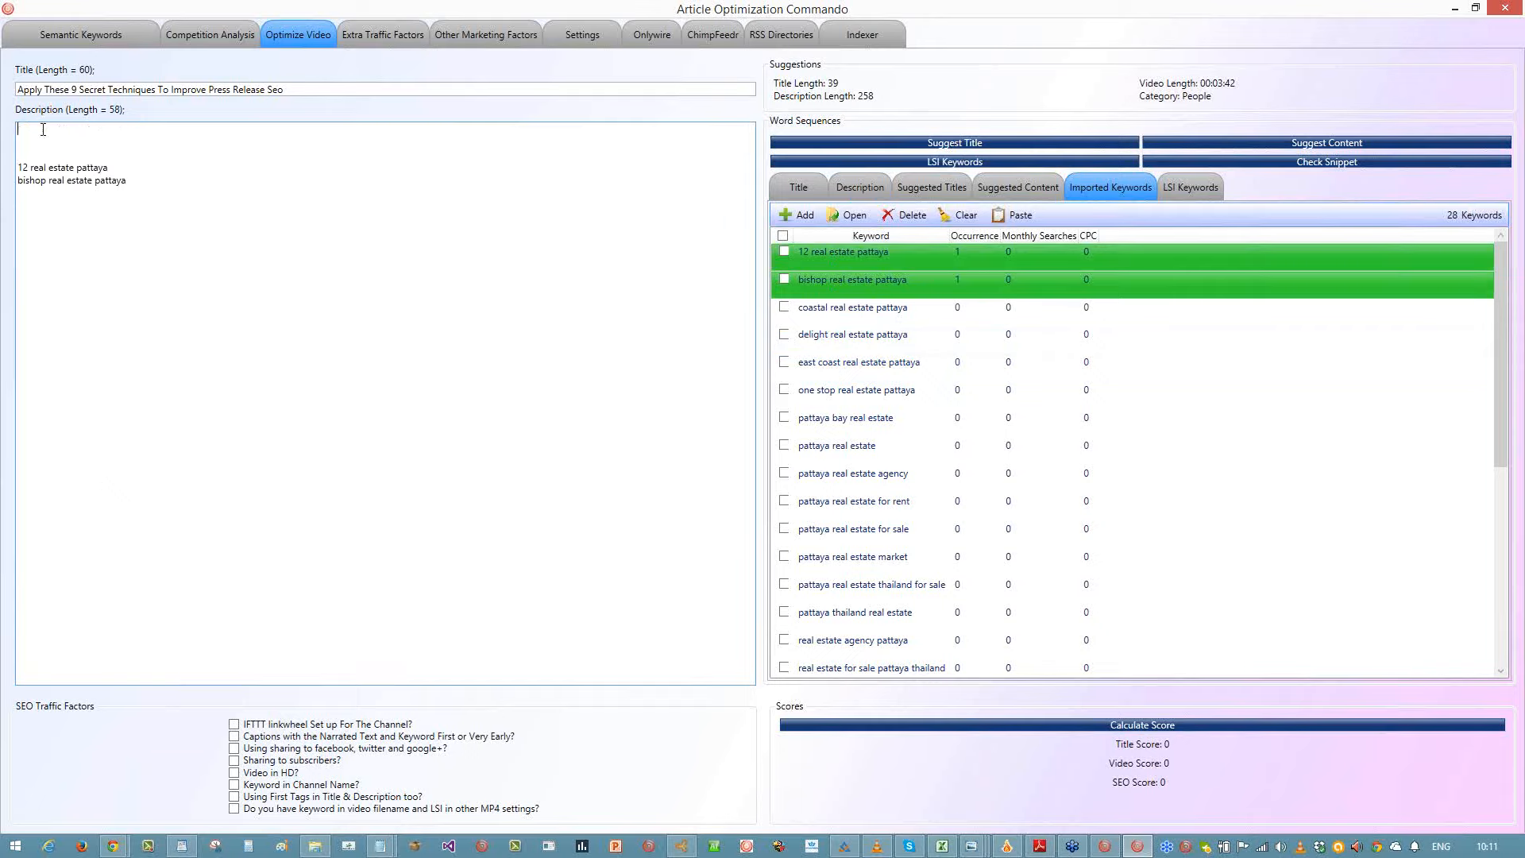
Examine the full list of imported keywords and their occurrences in the description, from first entry to last.
mouse_move(181, 846)
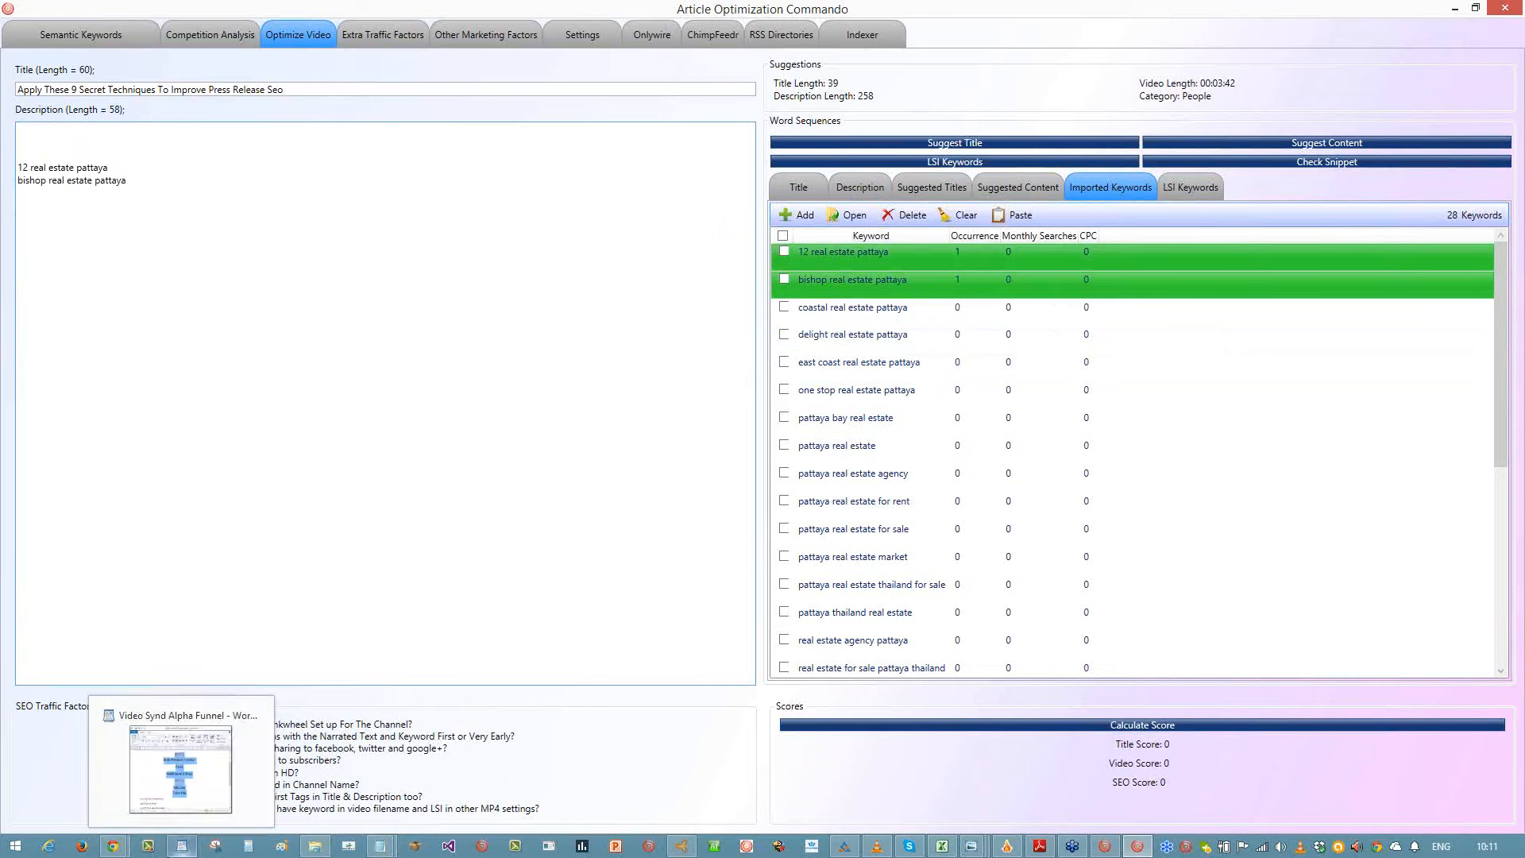
left_click(1024, 362)
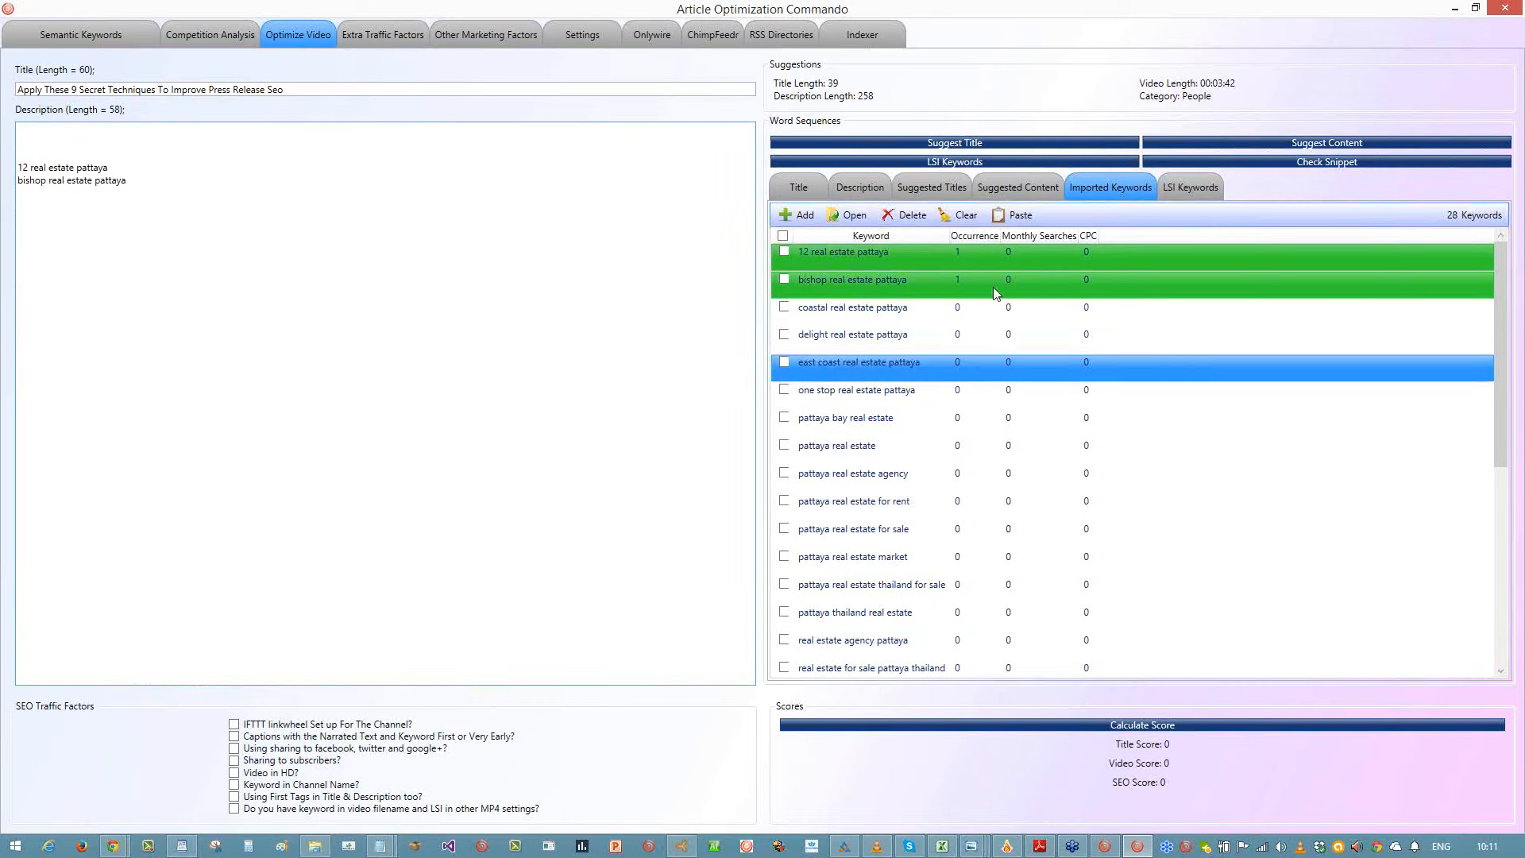
left_click_drag(1500, 367, 1524, 588)
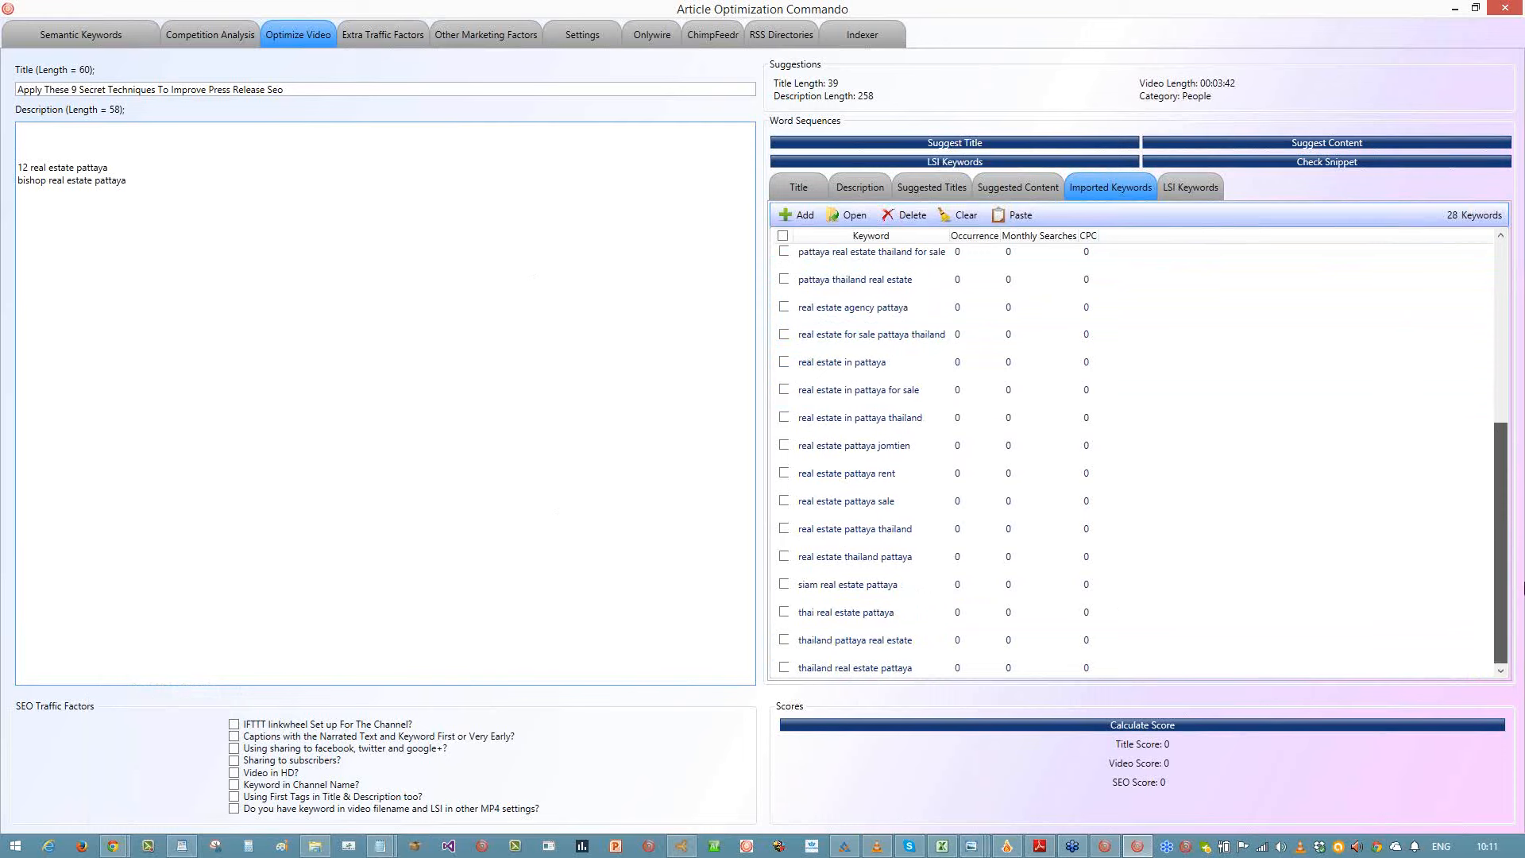
left_click(840, 284)
left_click(880, 445)
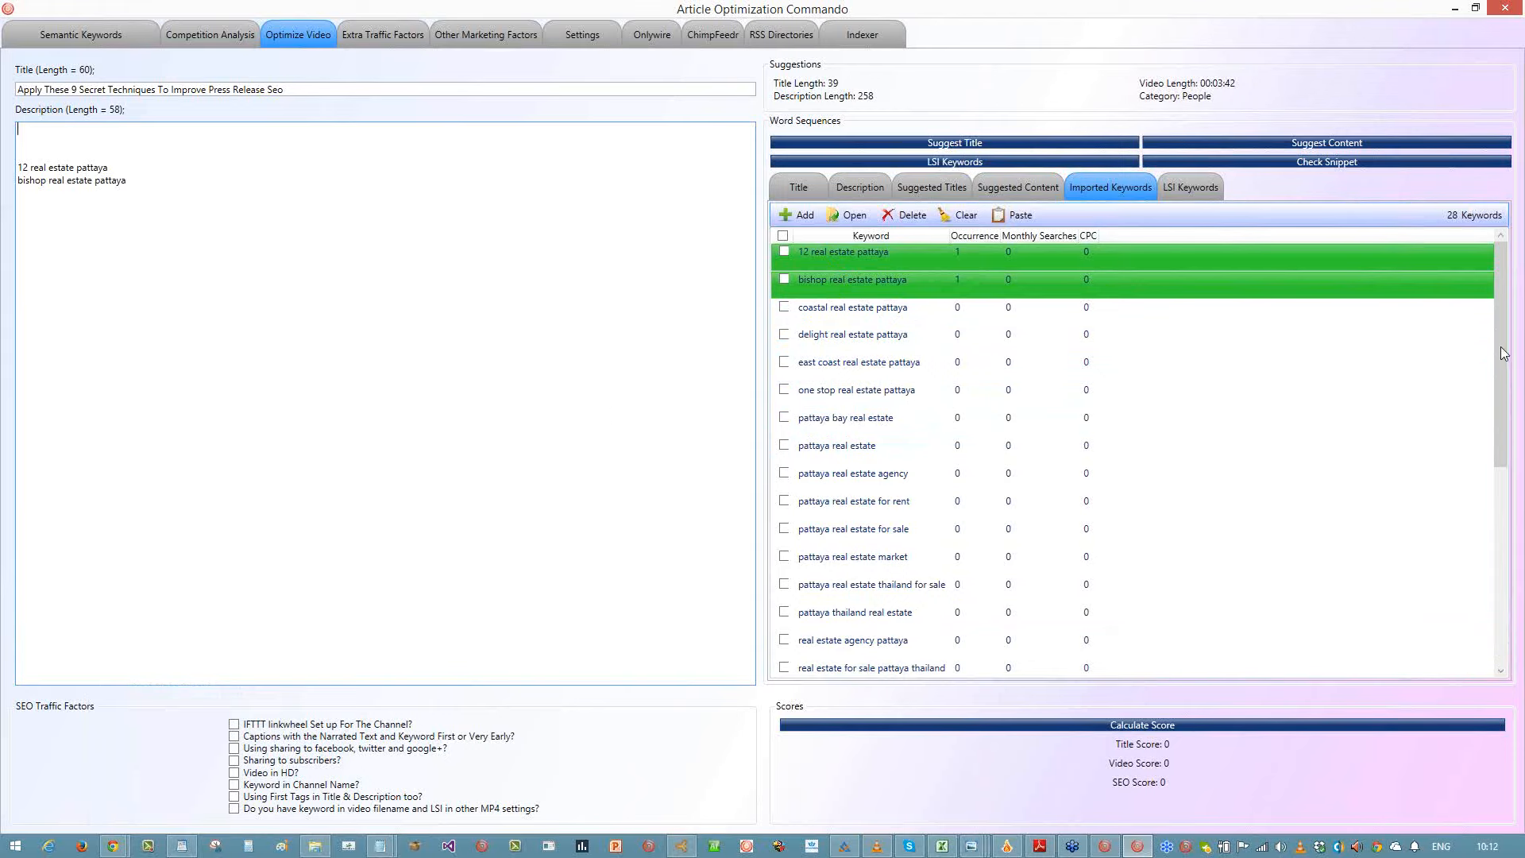
left_click_drag(1502, 360, 1521, 310)
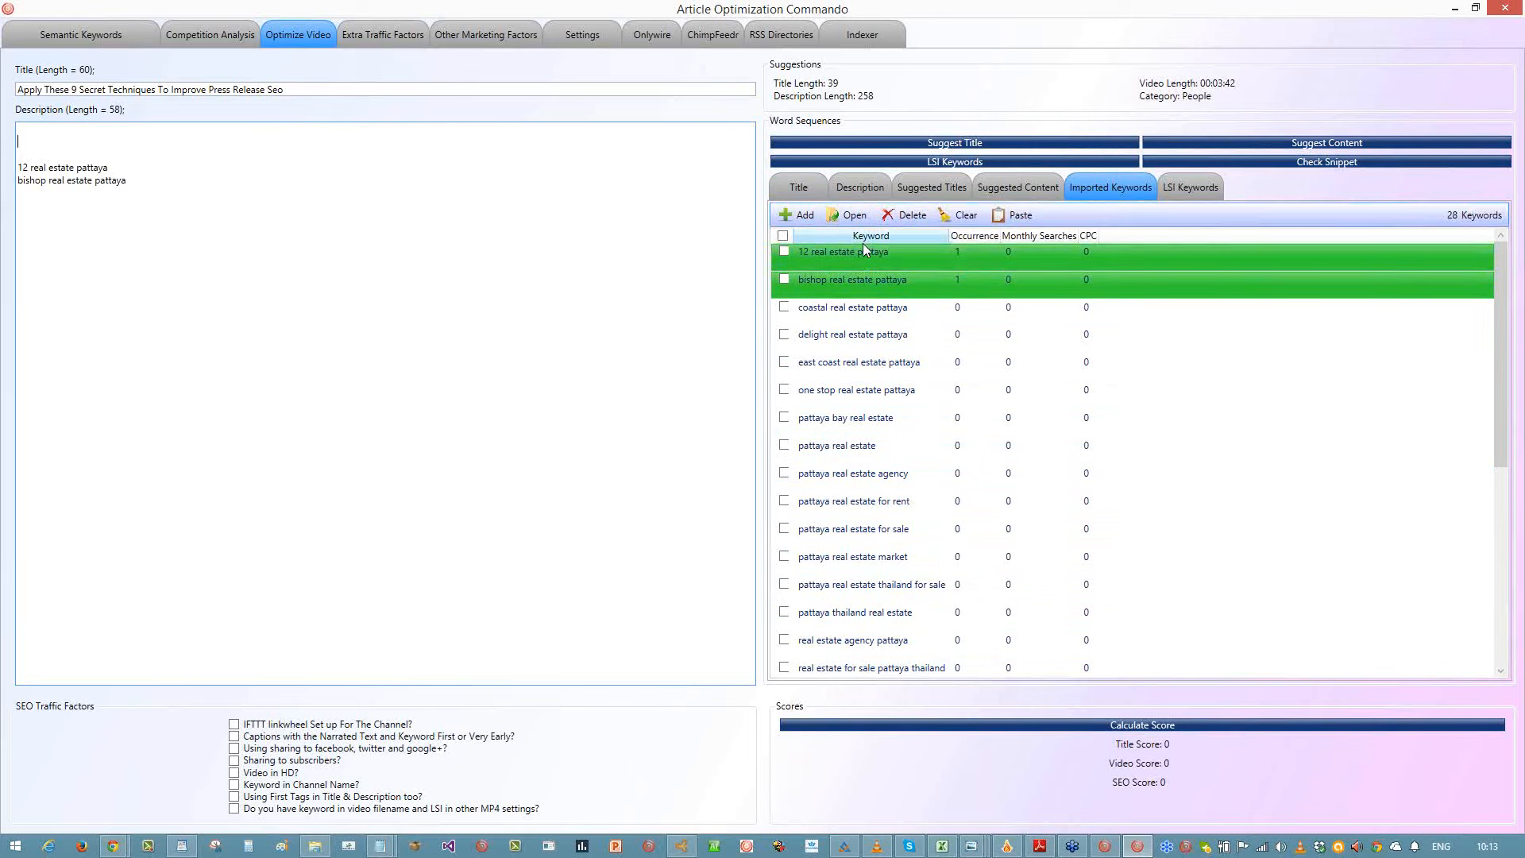
scroll(907, 636, "down", 5)
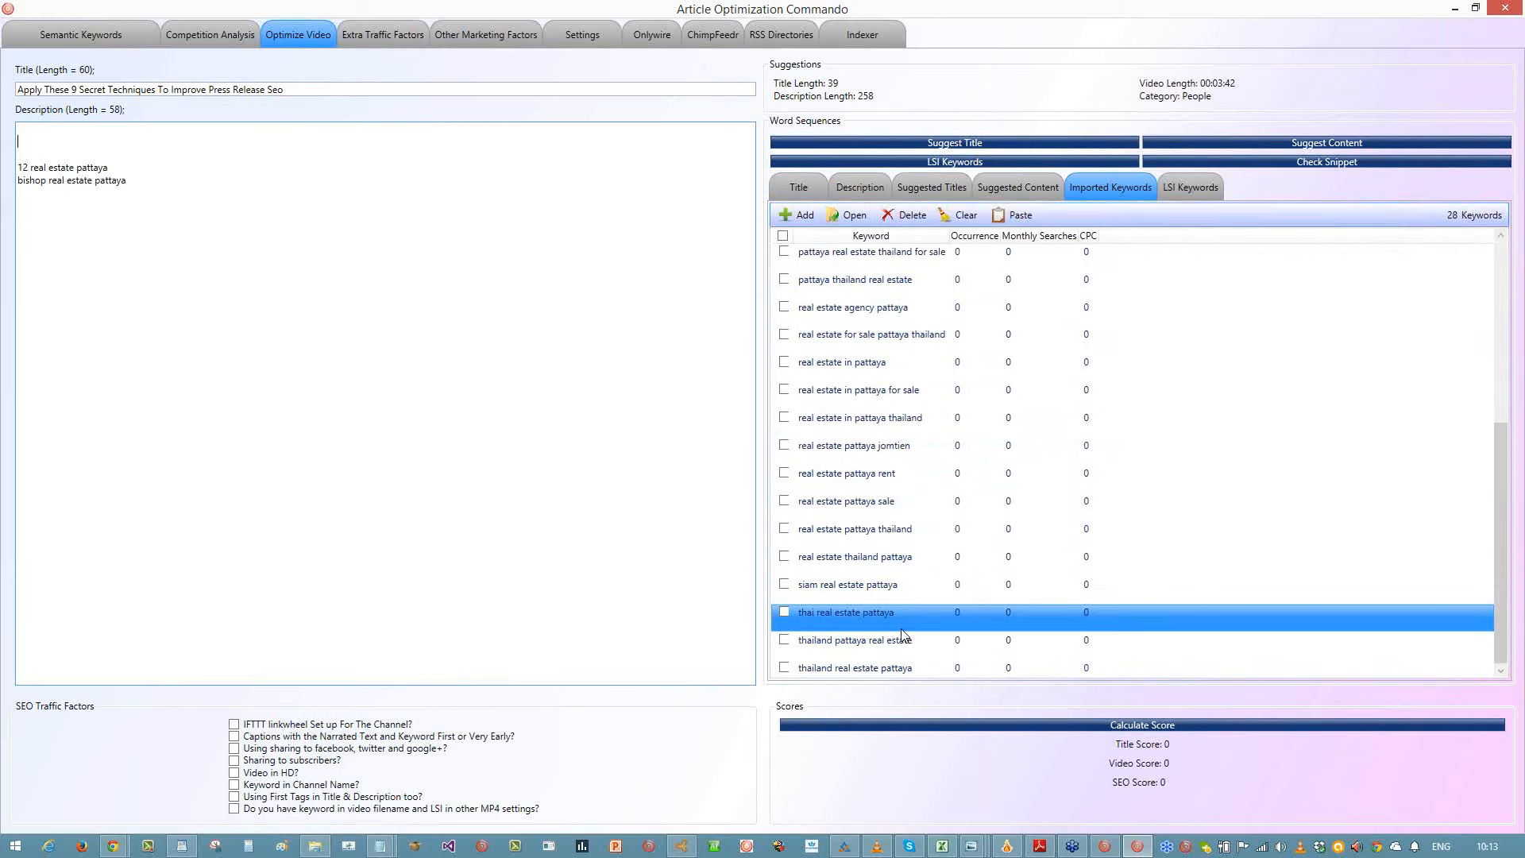
Prefix both keyword lines in the video description, "12 real estate pattaya" and "bishop real estate pattaya", with a # sign.
scroll(900, 633, "up", 5)
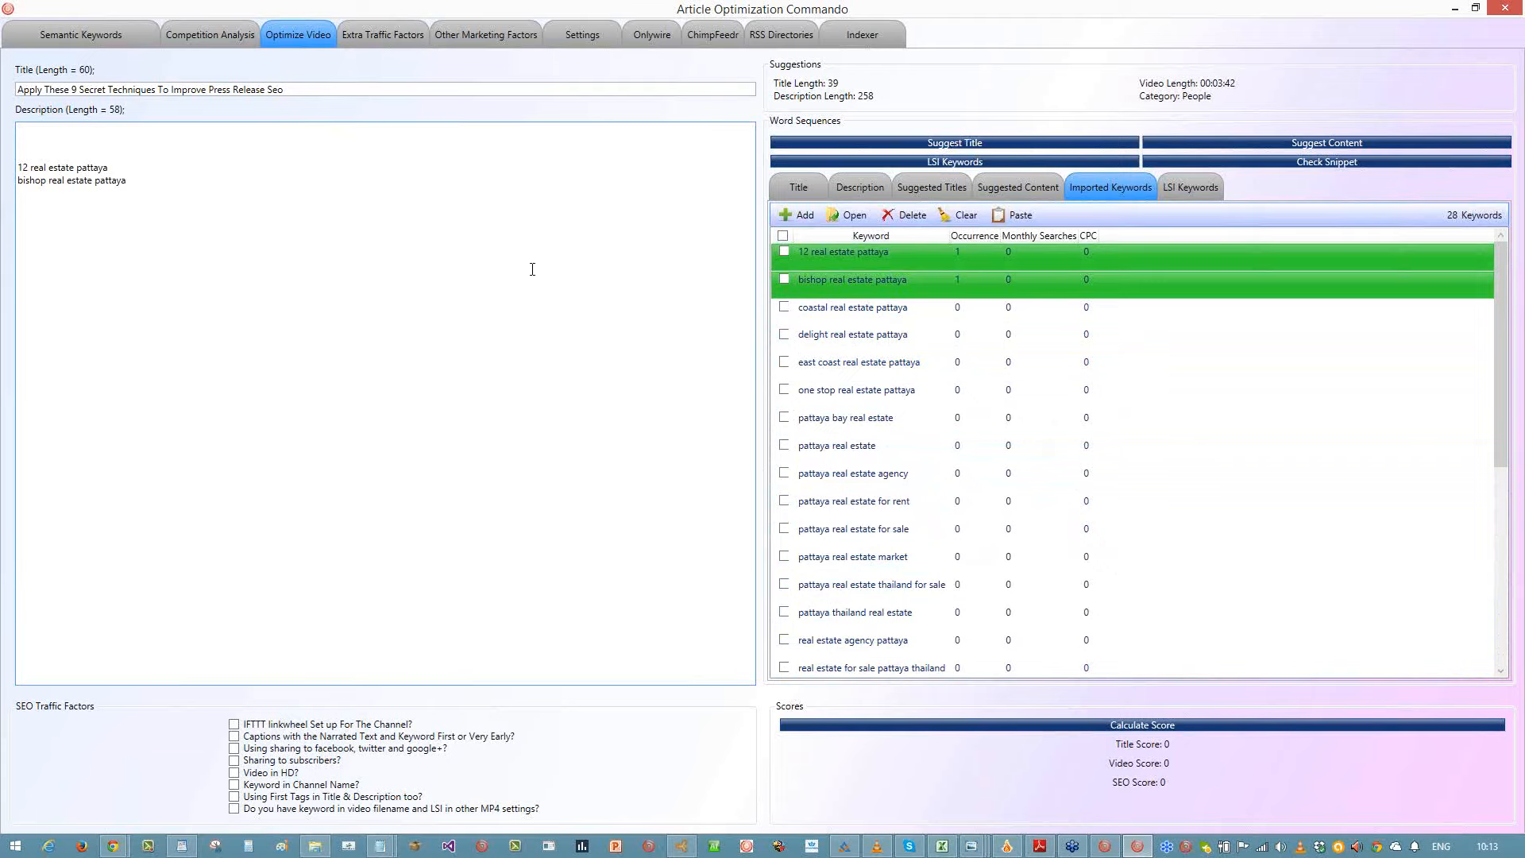
left_click(824, 265)
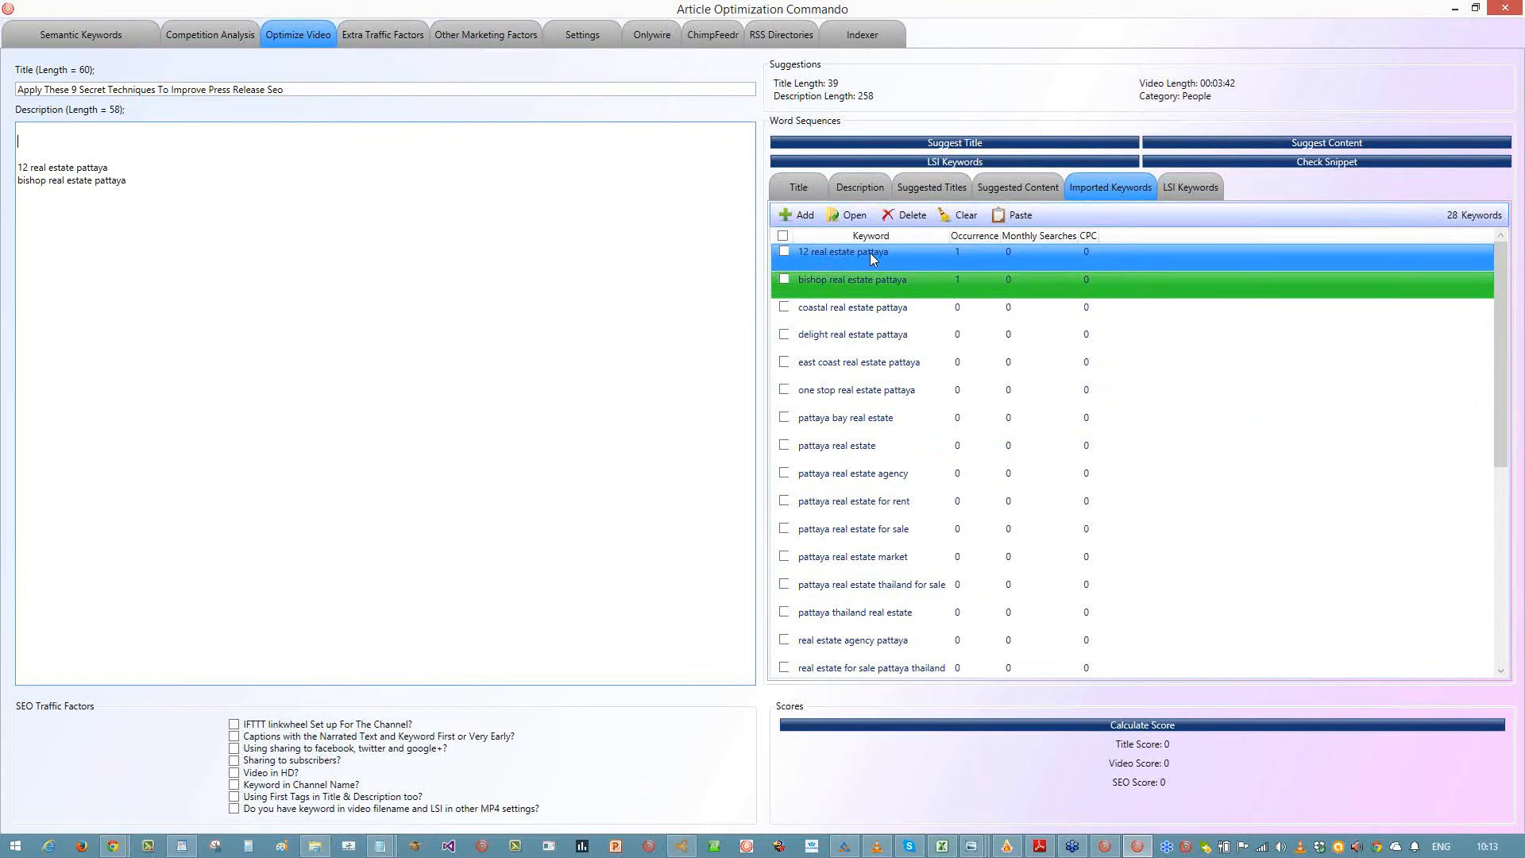
left_click(803, 282)
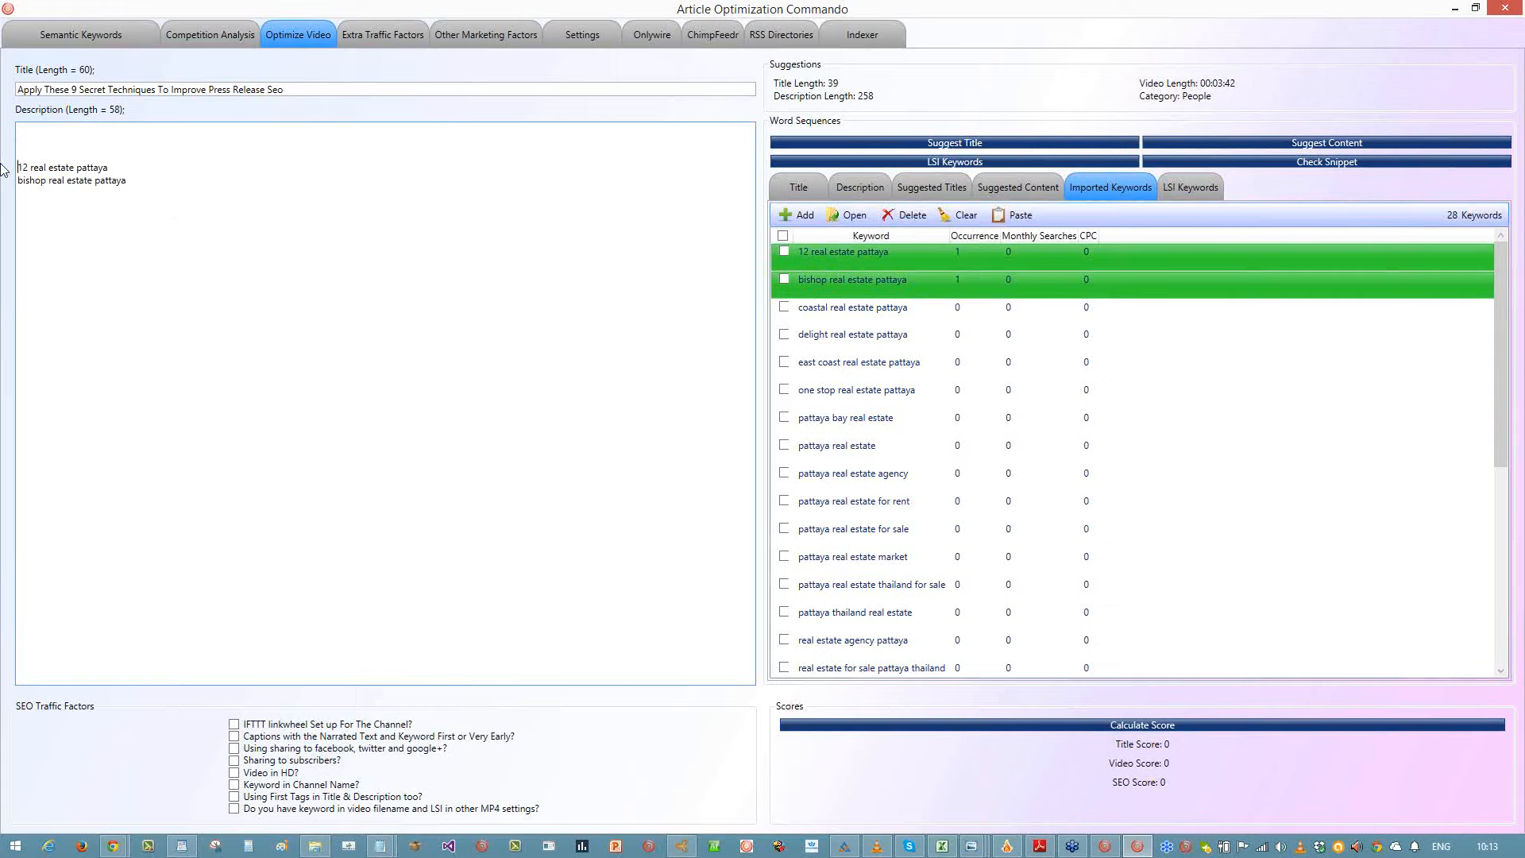
left_click(1441, 847)
left_click(1349, 749)
type("#")
type("#")
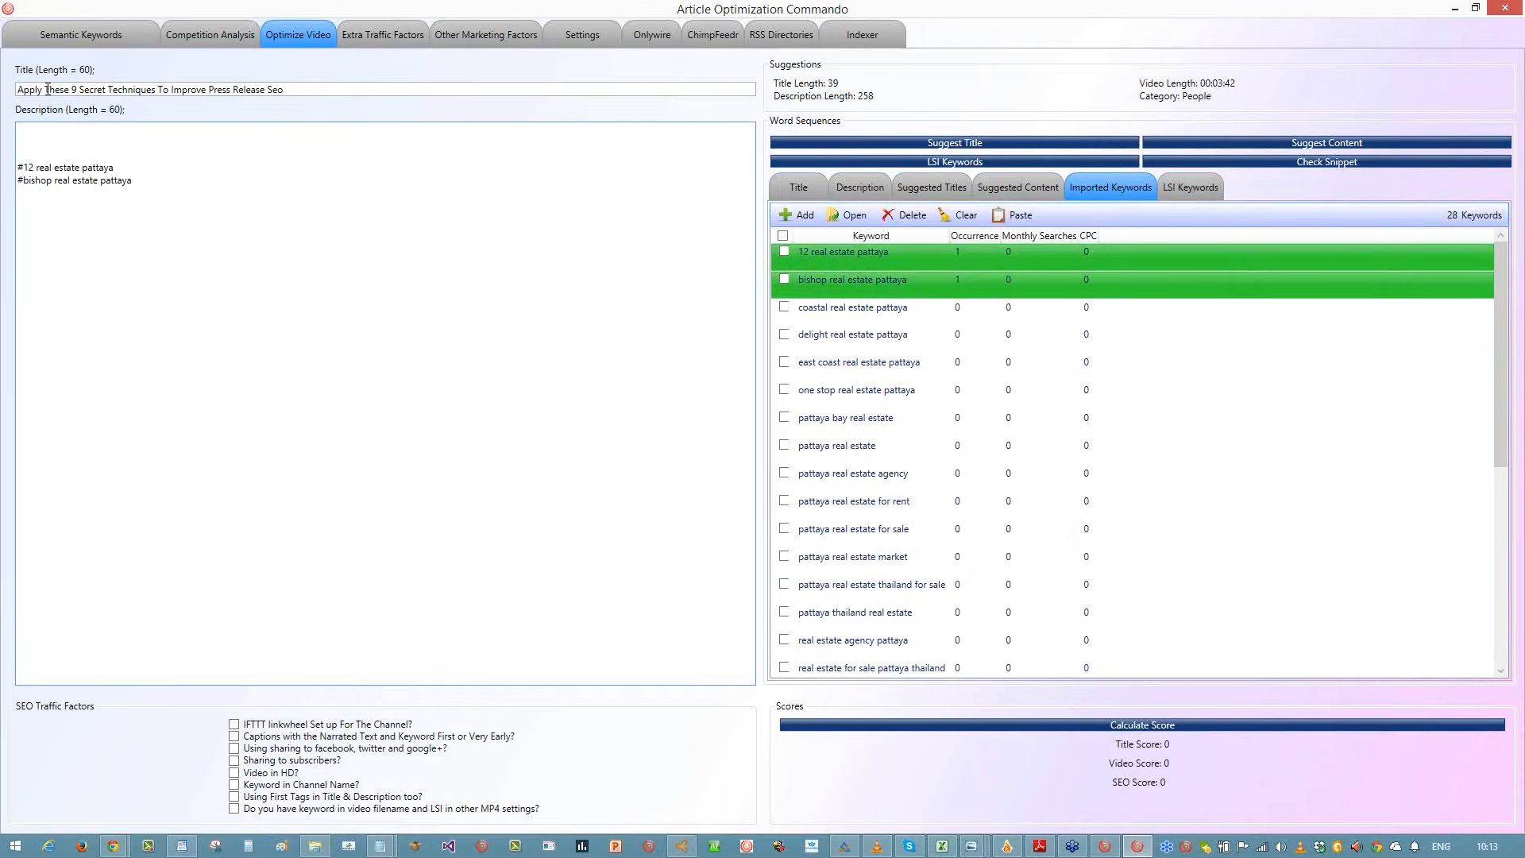
Enter "Pattaya real estate" on the first line of the video description, above the hashtag keywords.
left_click(218, 183)
type("Pttaya real esdtate")
key("BackSpace")
key("BackSpace")
key("BackSpace")
key("BackSpace")
key("BackSpace")
type("tate")
left_click(24, 130)
type("a")
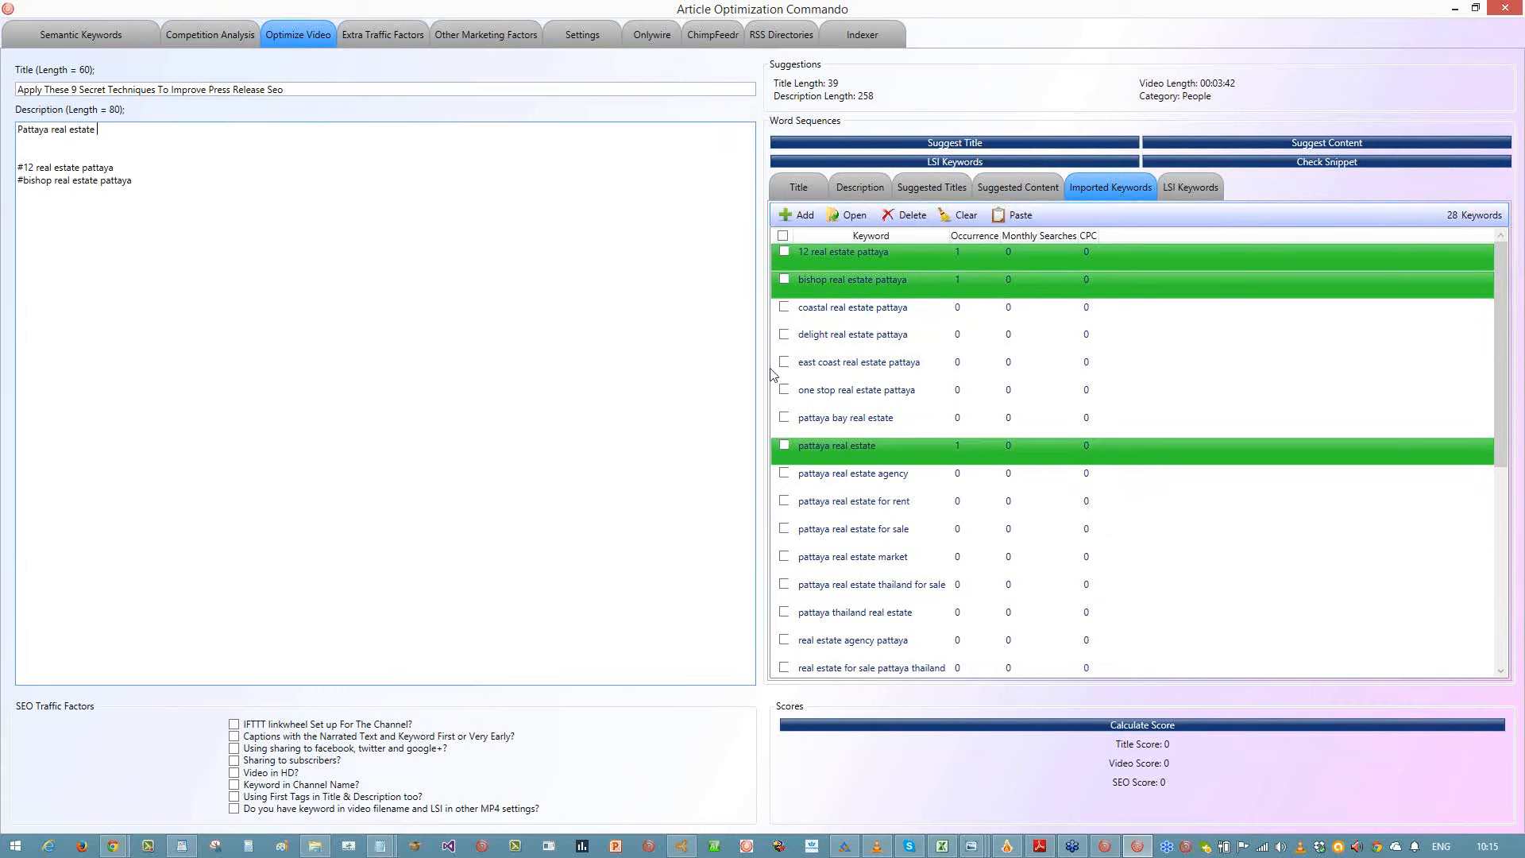
Check the imported keywords list for occurrences in the description and for remaining real estate Pattaya phrases.
left_click(725, 134)
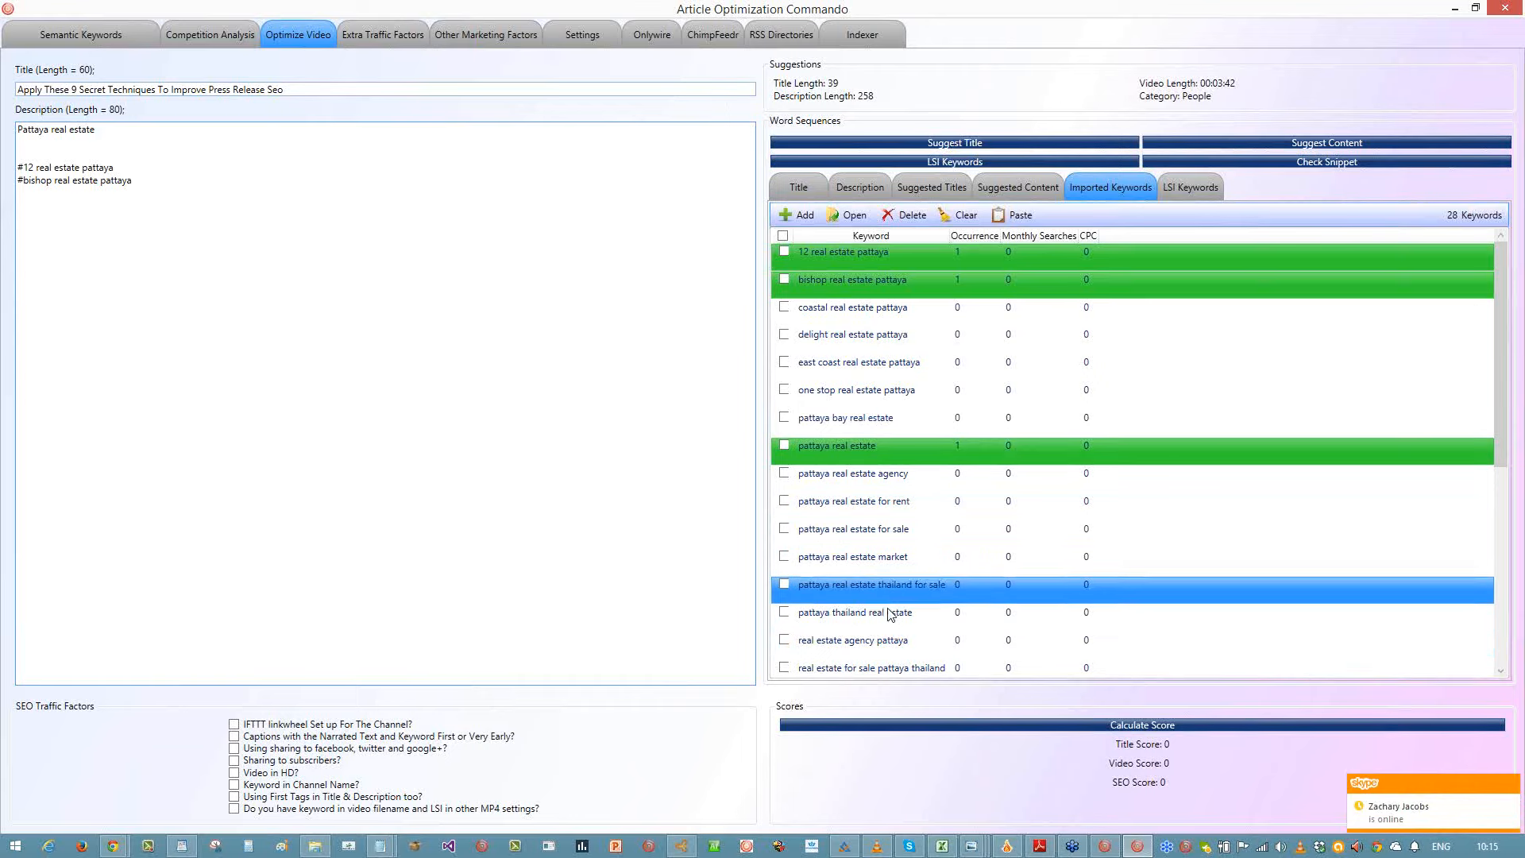
scroll(903, 609, "down", 3)
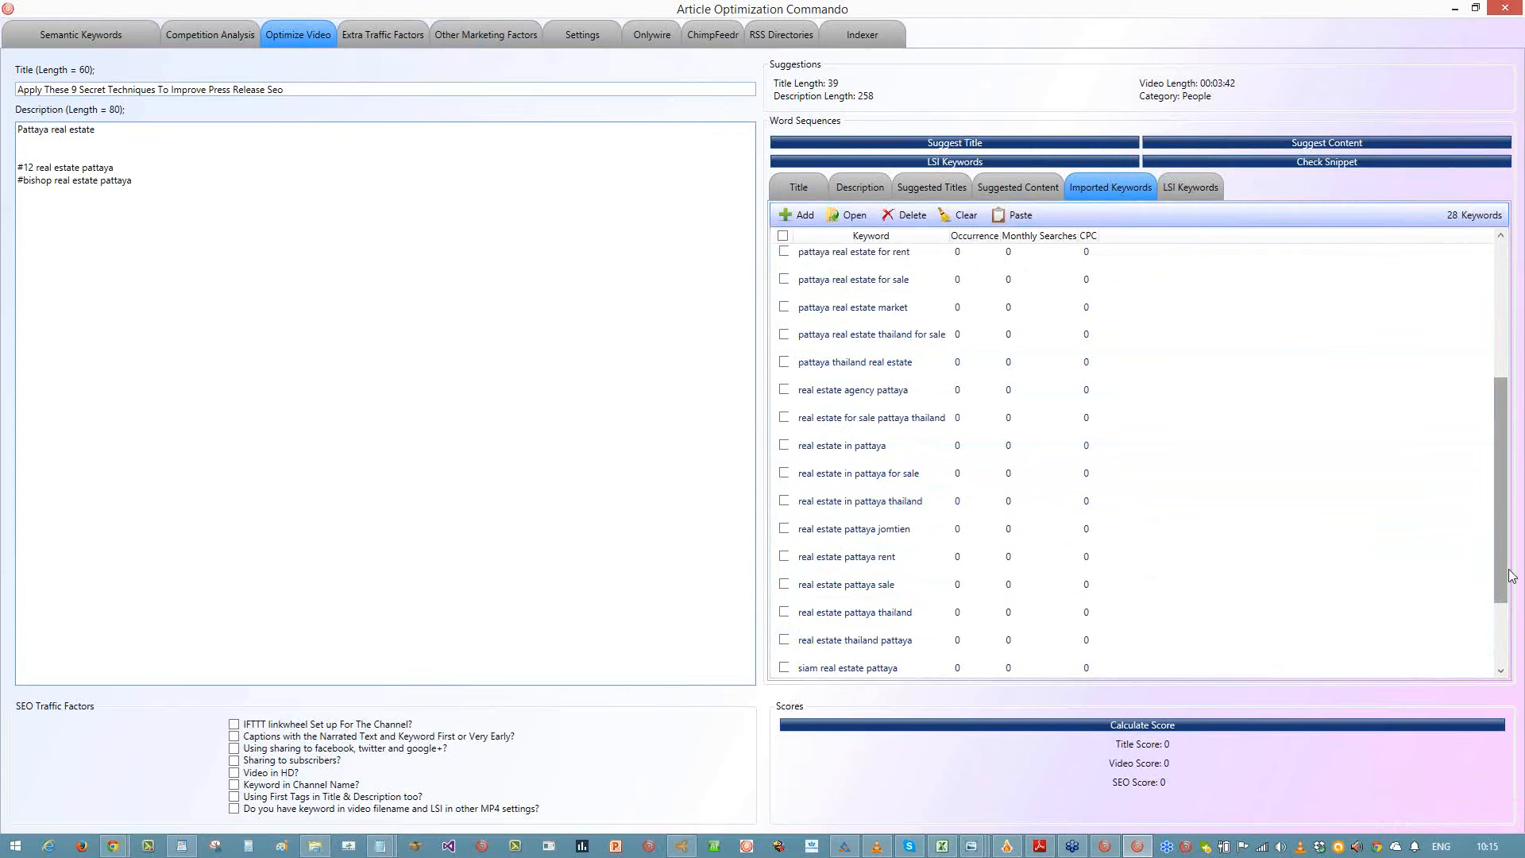
left_click_drag(1506, 510, 1325, 370)
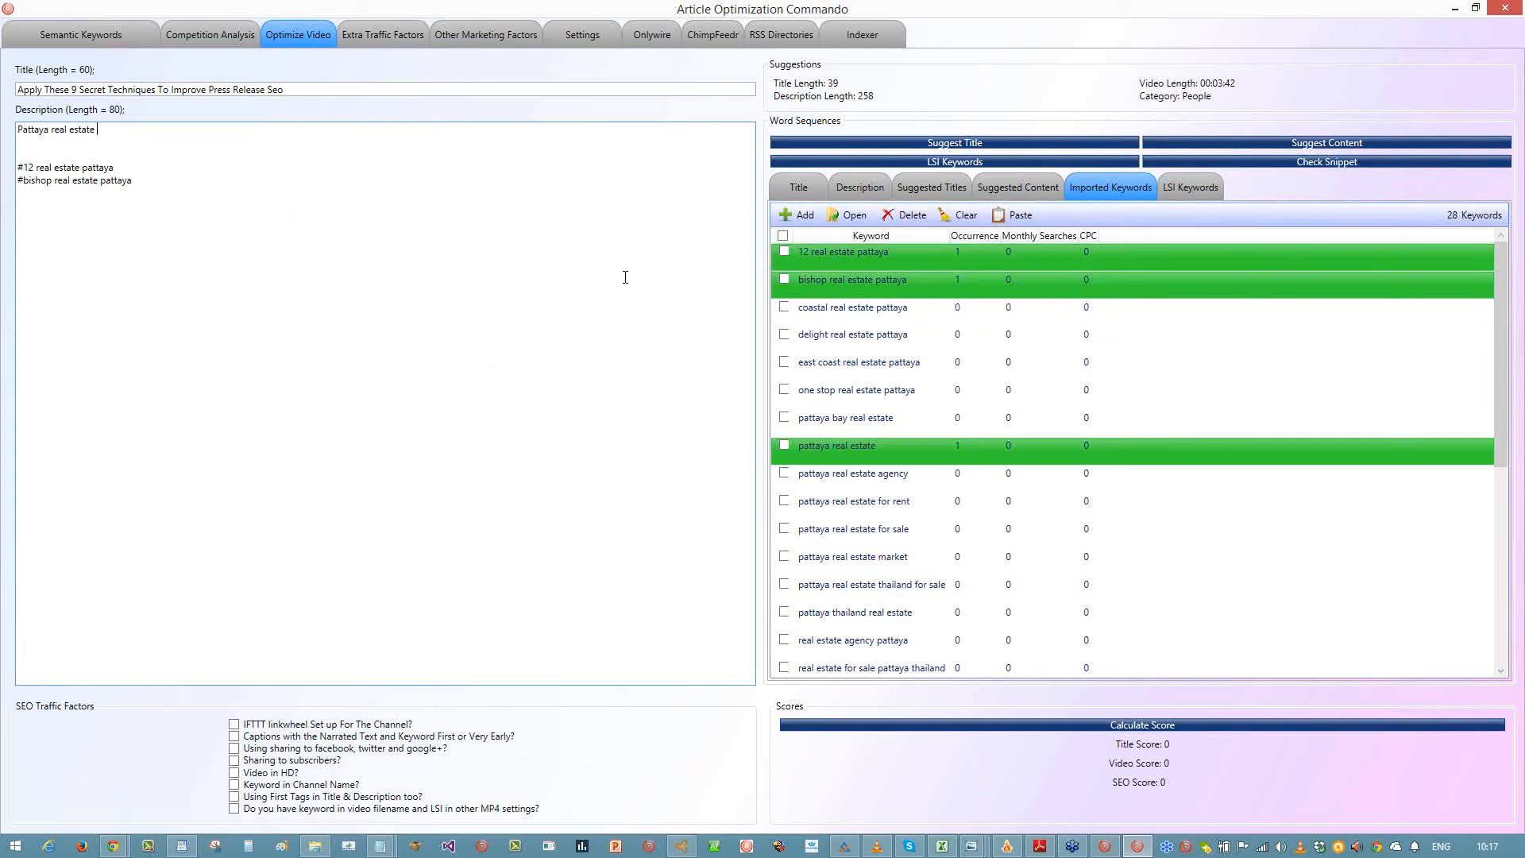
Switch to the Chrome window with the Local SEO Ranking Factors slides and open the SEO training blog's home page from its blog networks post.
left_click(115, 846)
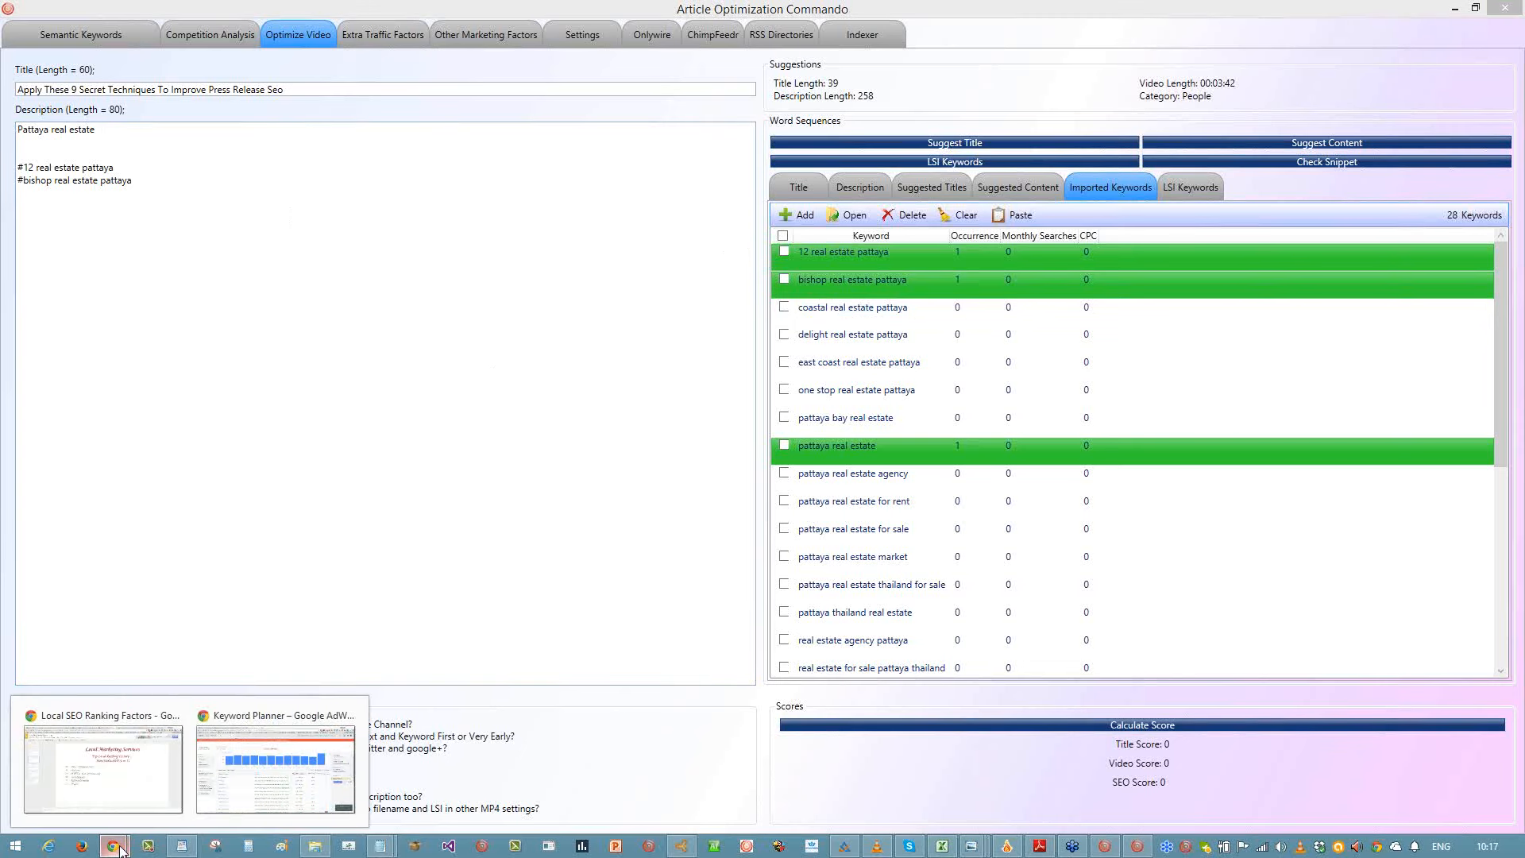
left_click(160, 744)
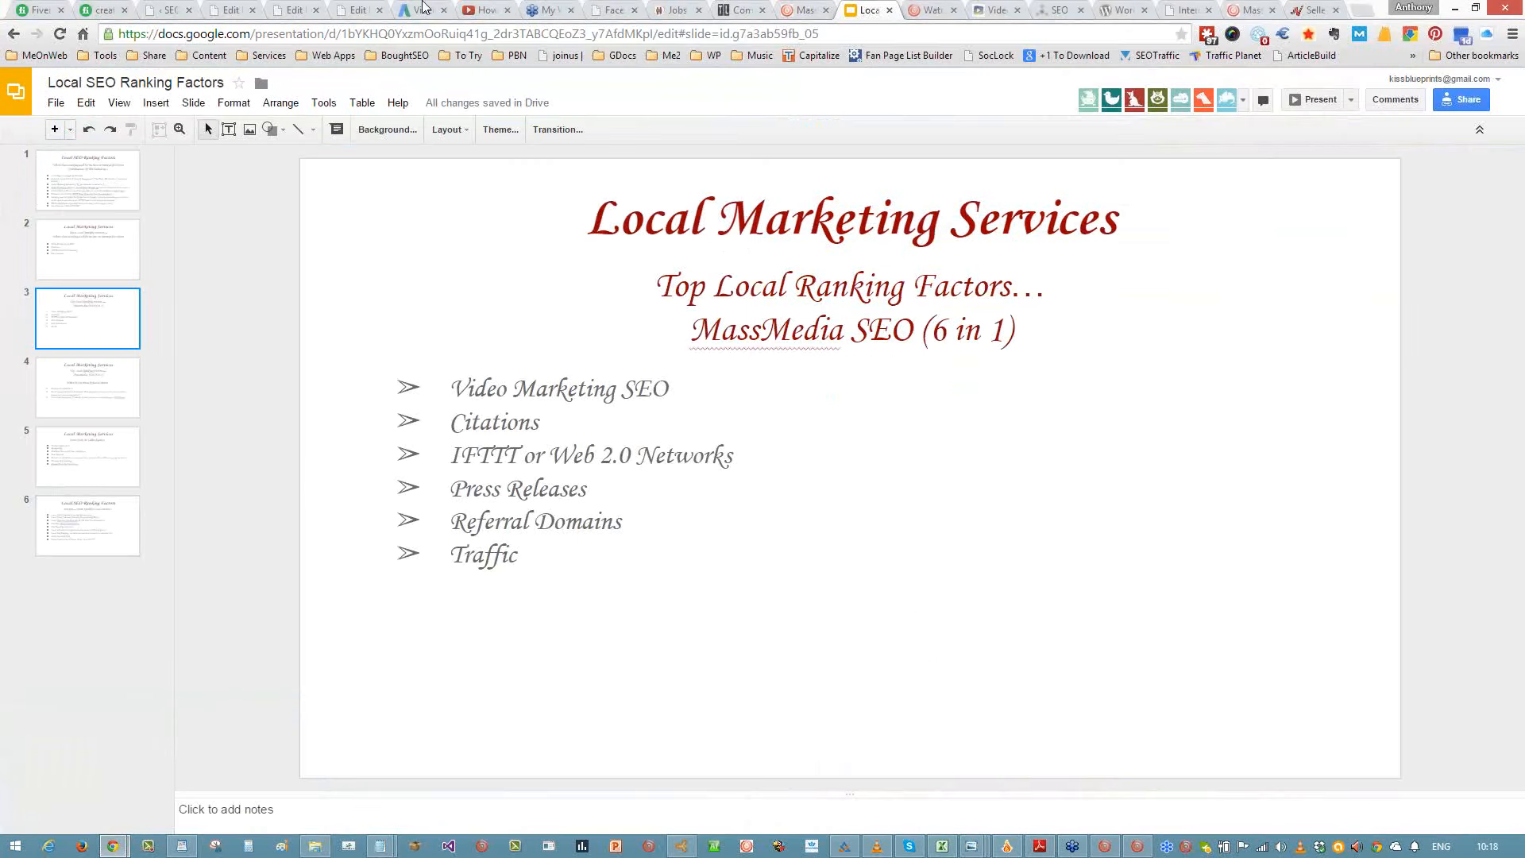
left_click(935, 16)
scroll(1522, 435, "up", 5)
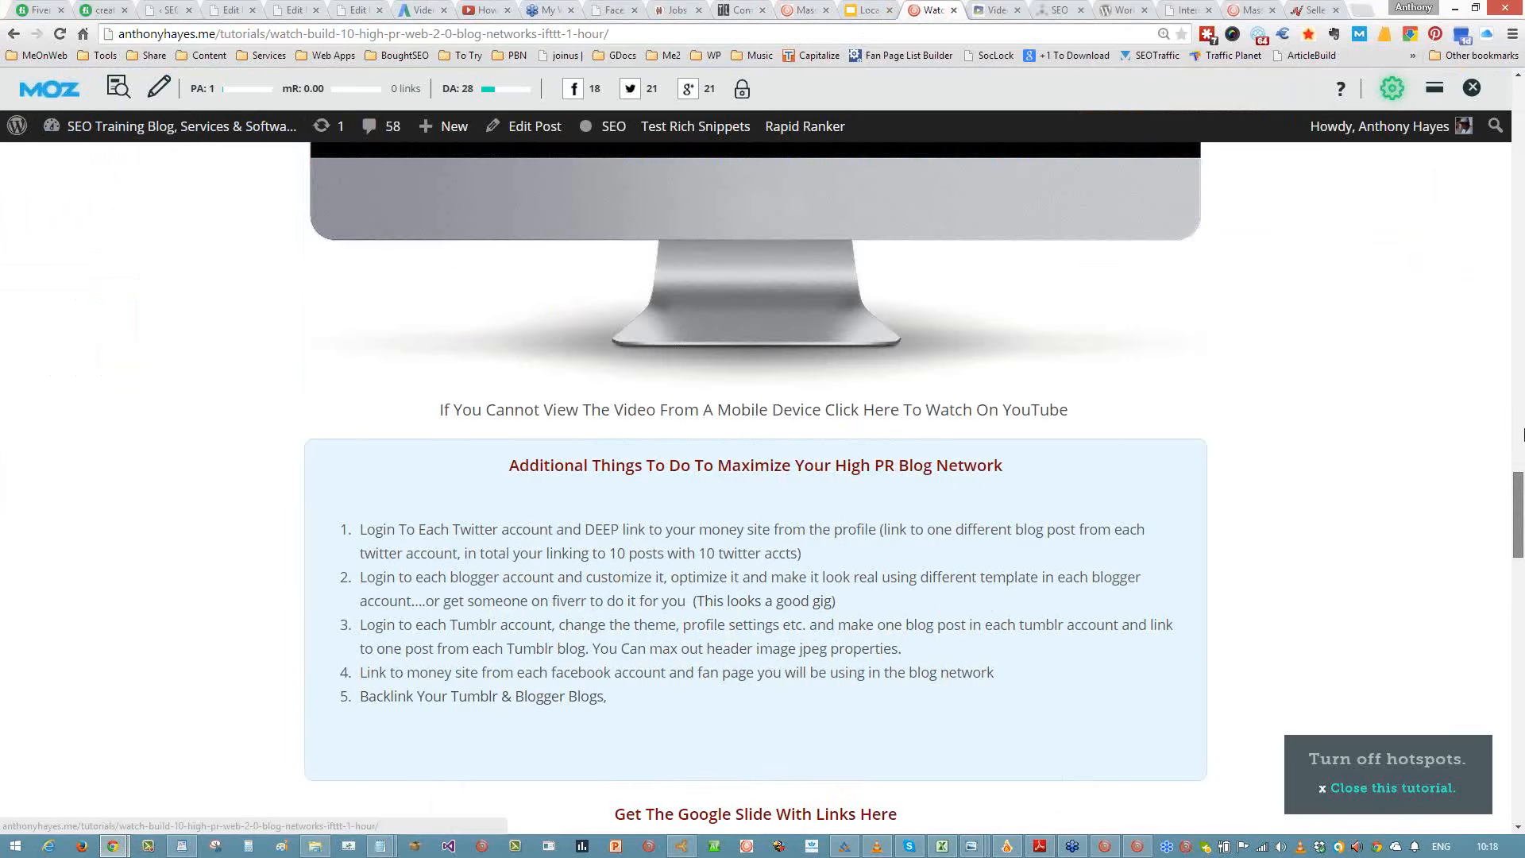
scroll(1523, 435, "up", 10)
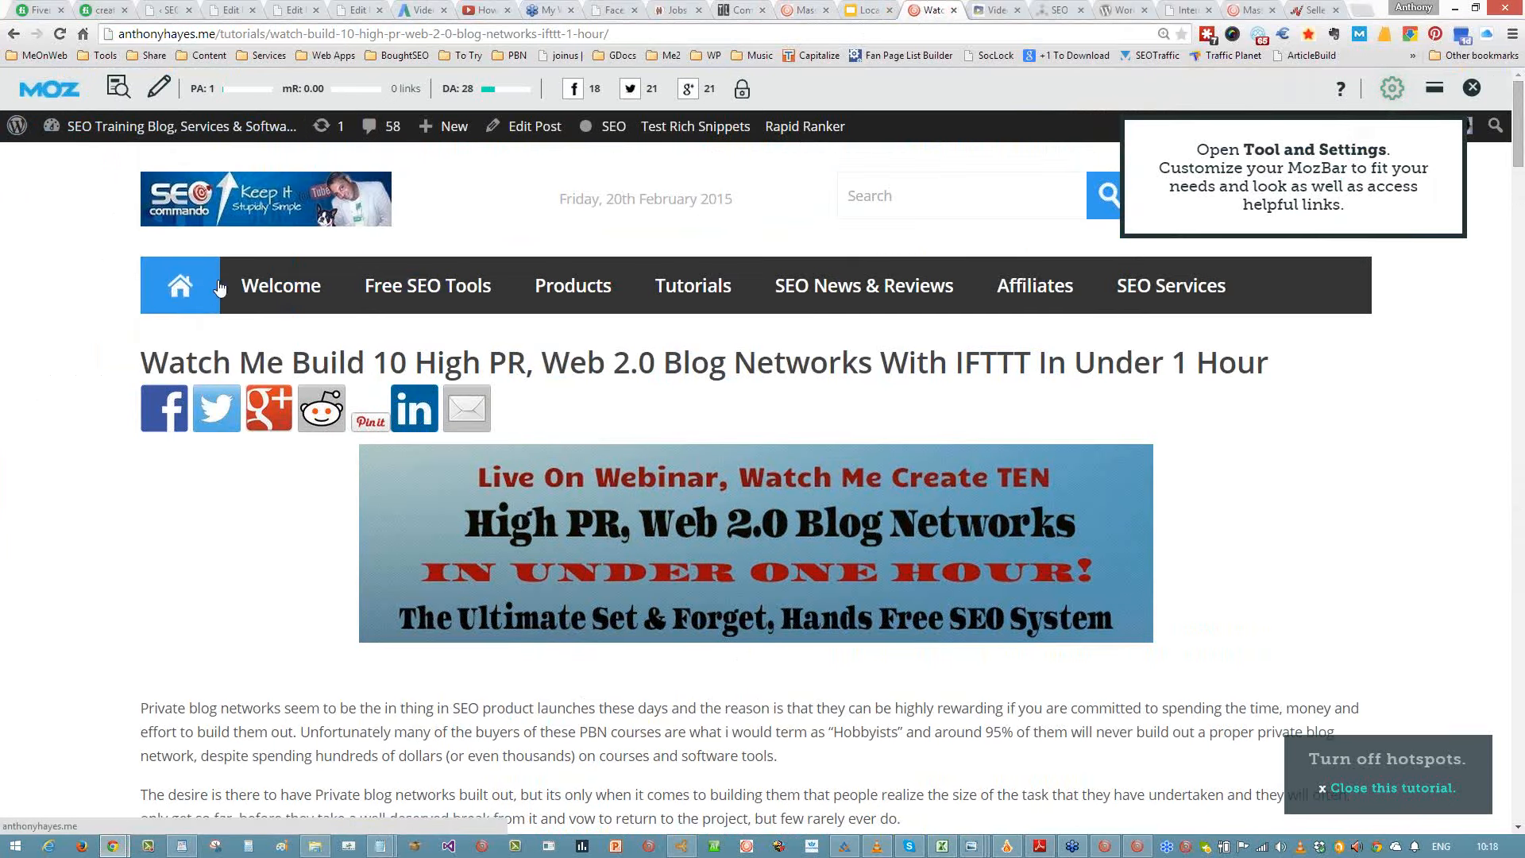
left_click(180, 285)
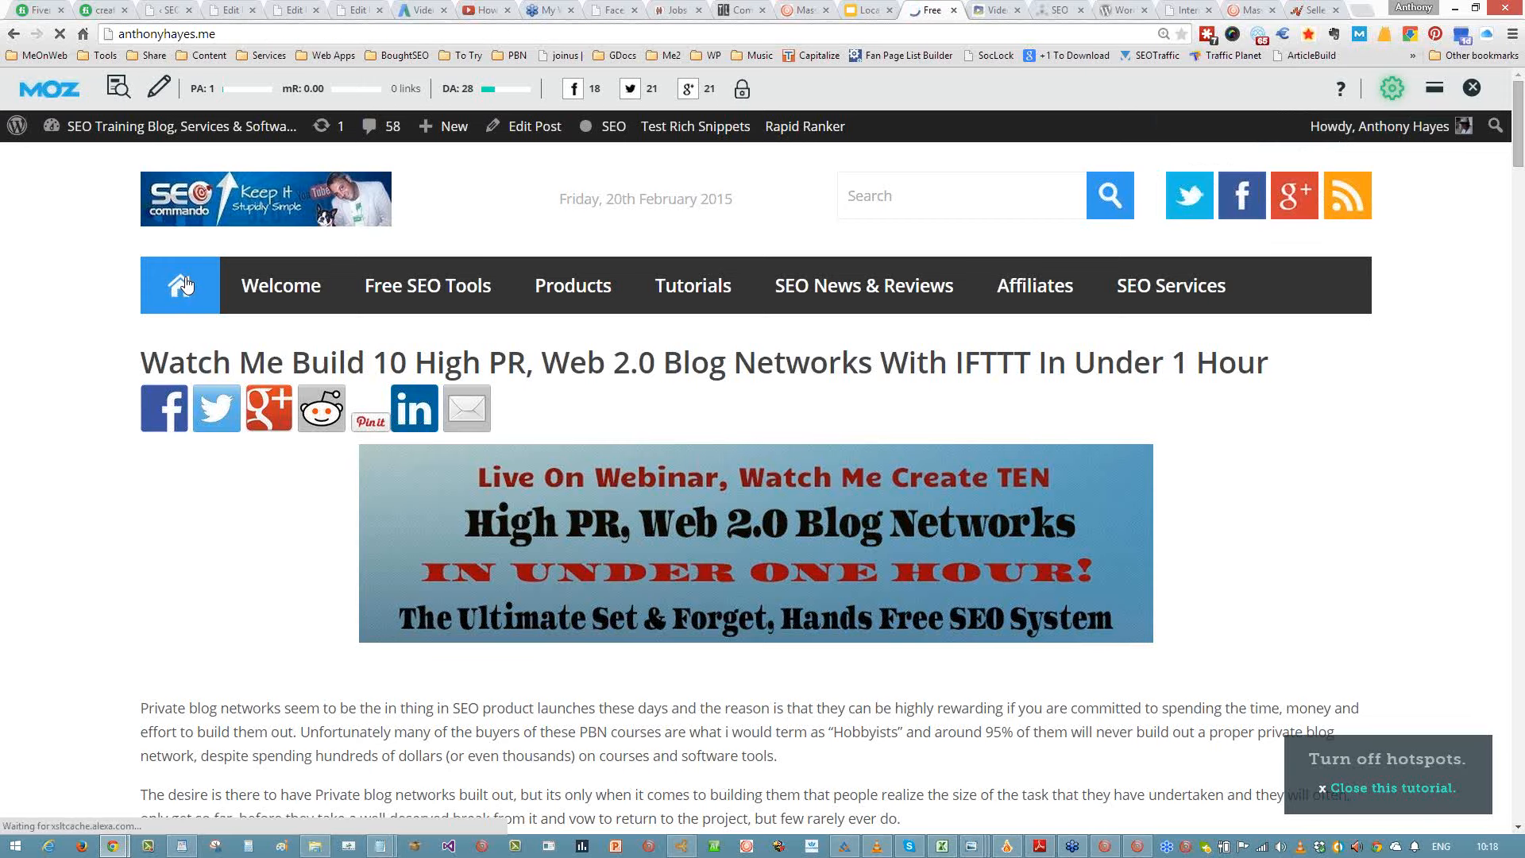
Copy the link address of the recent post "The Ultimate Guide To YouTube Channel Optimiz..." and dismiss the MozBar tutorial.
scroll(104, 305, "down", 10)
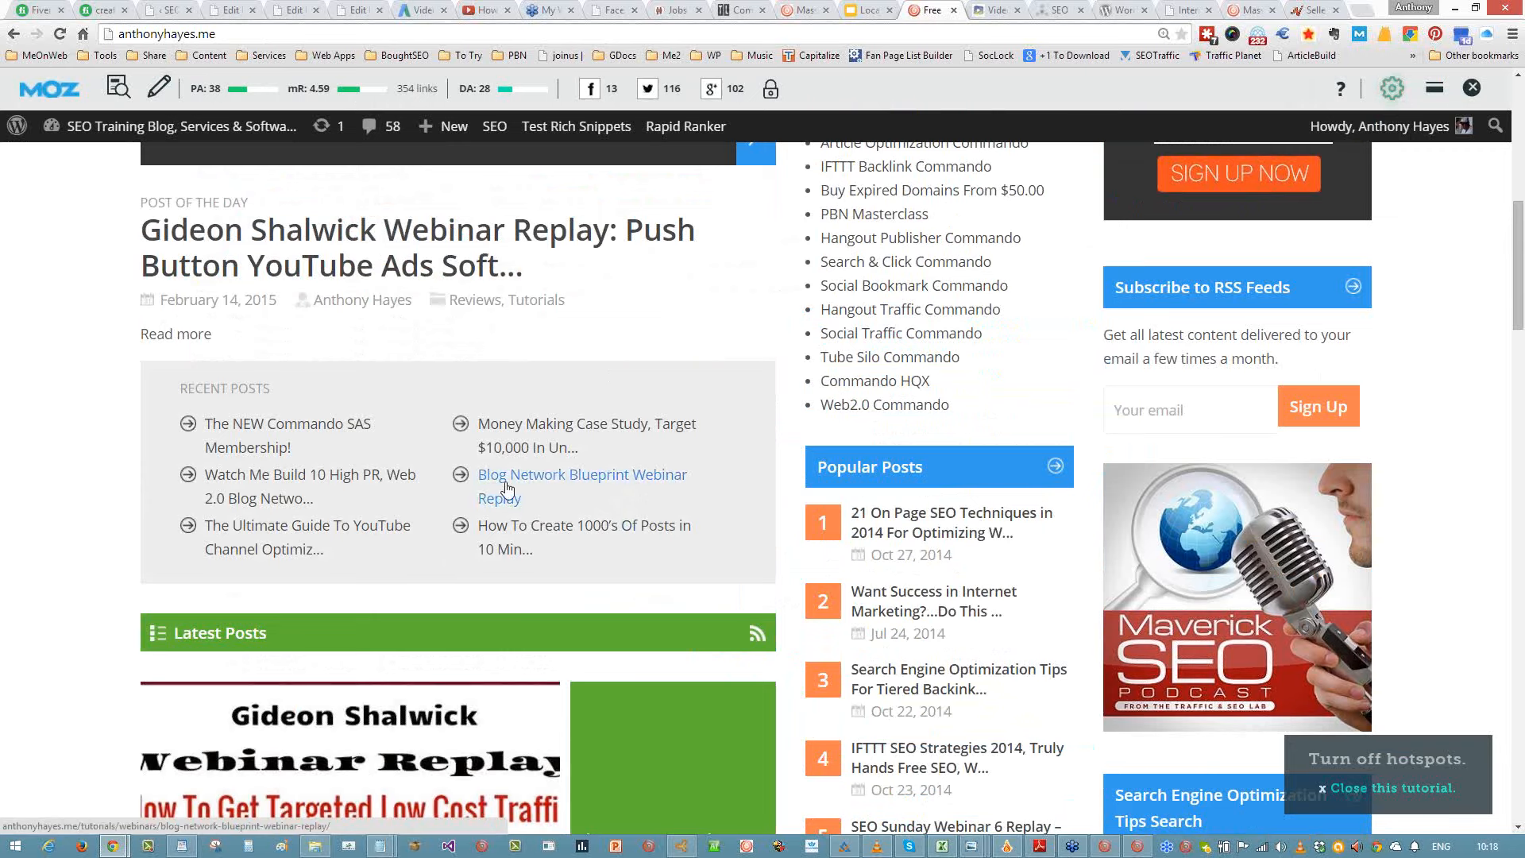
right_click(326, 525)
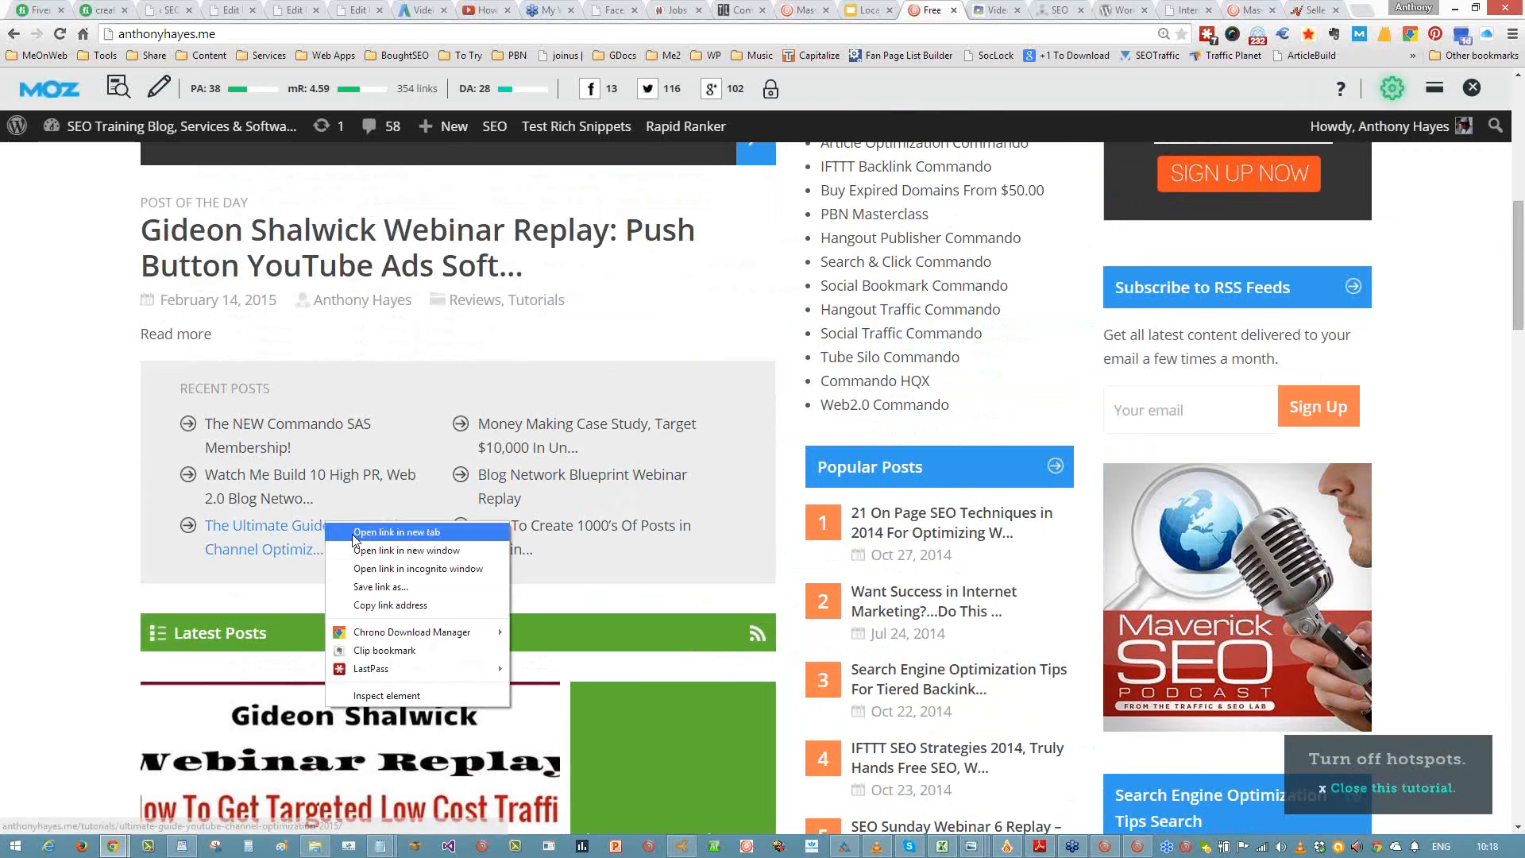
left_click(401, 603)
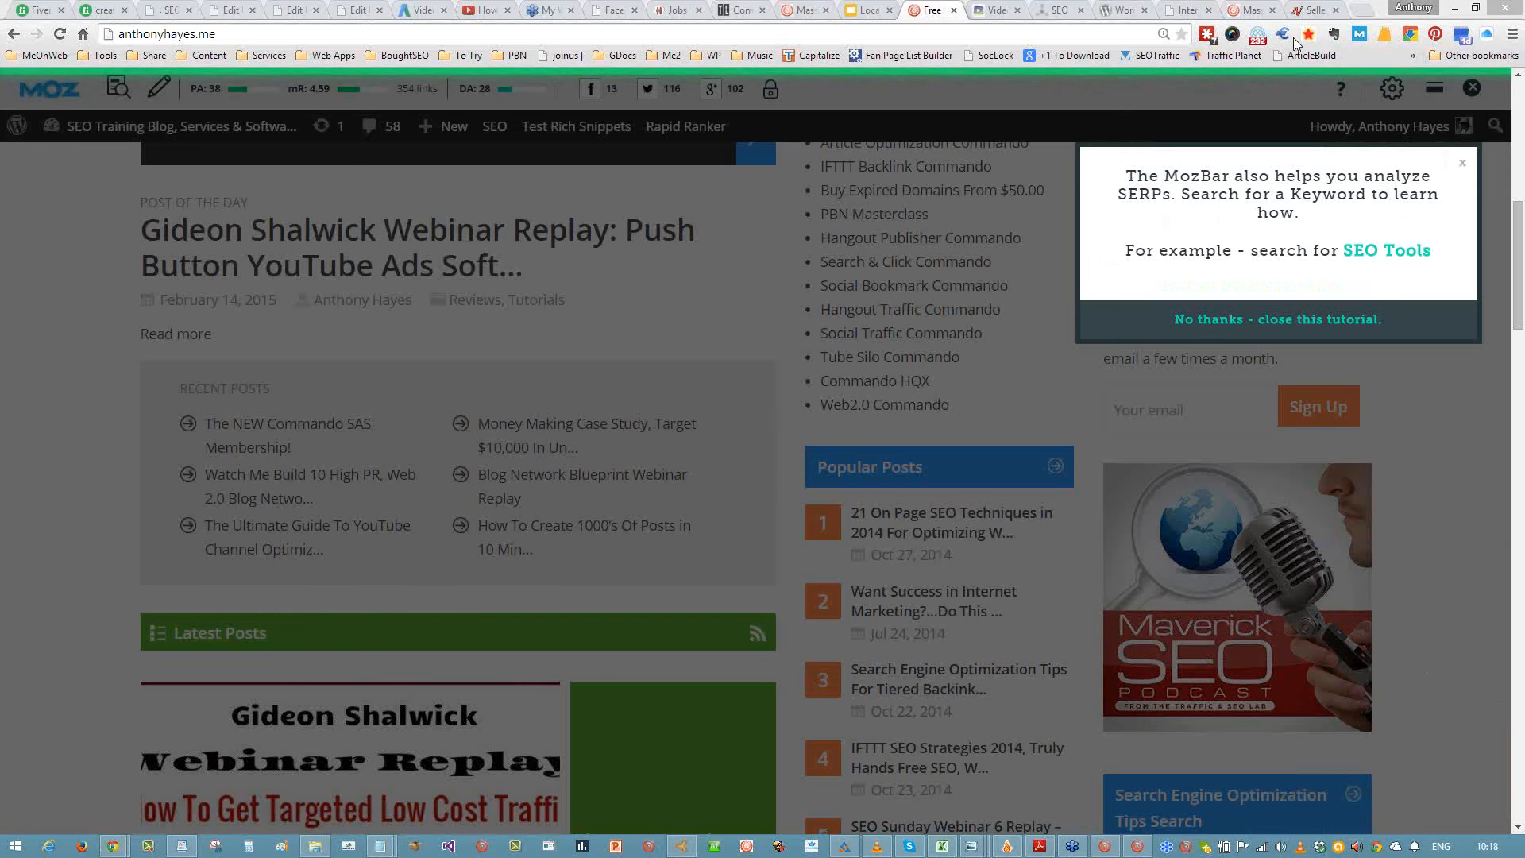
left_click(14, 331)
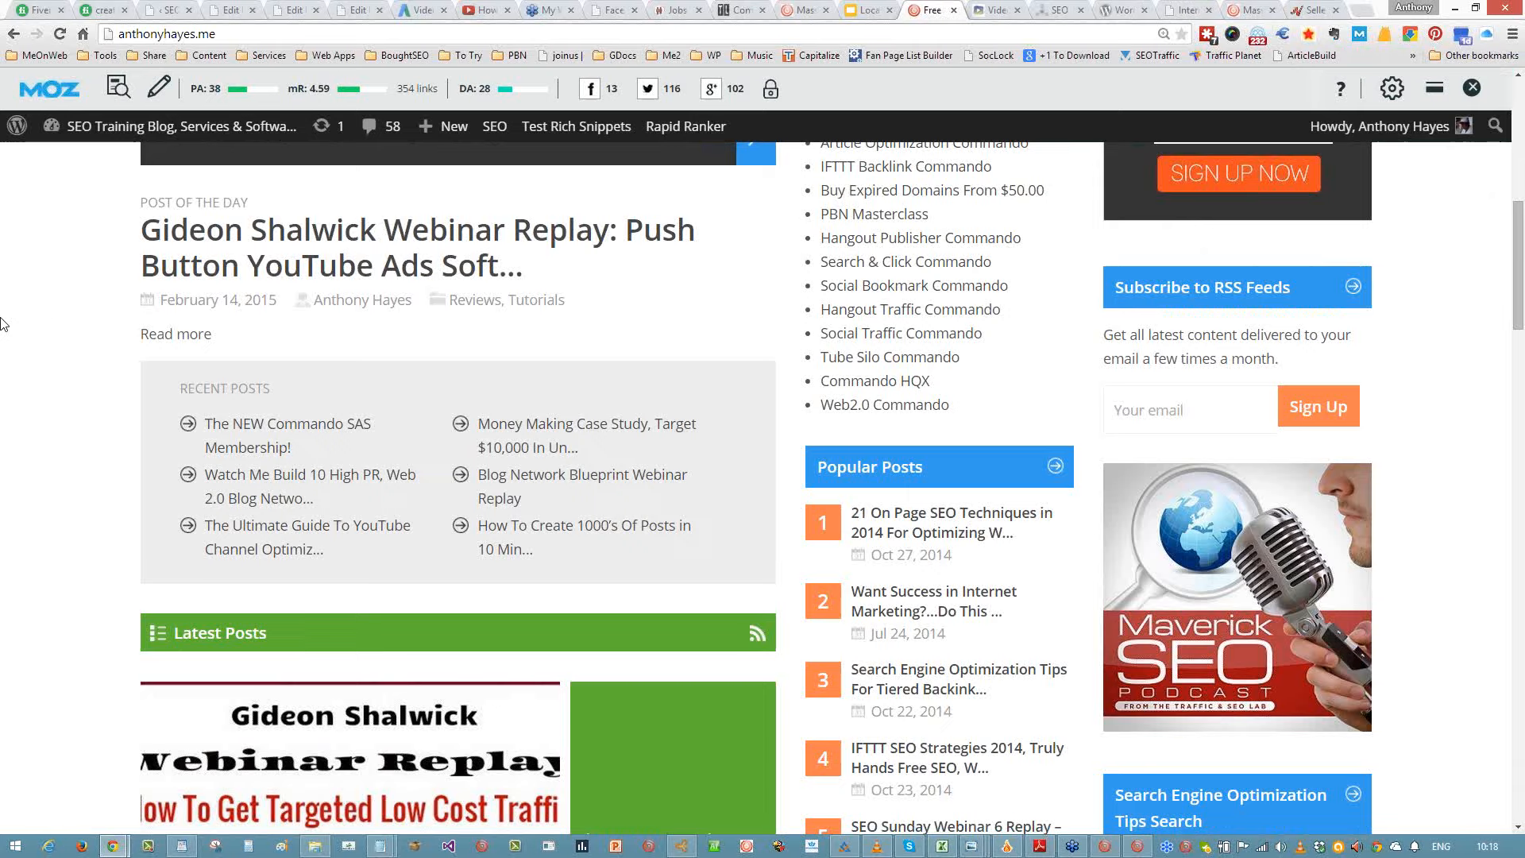